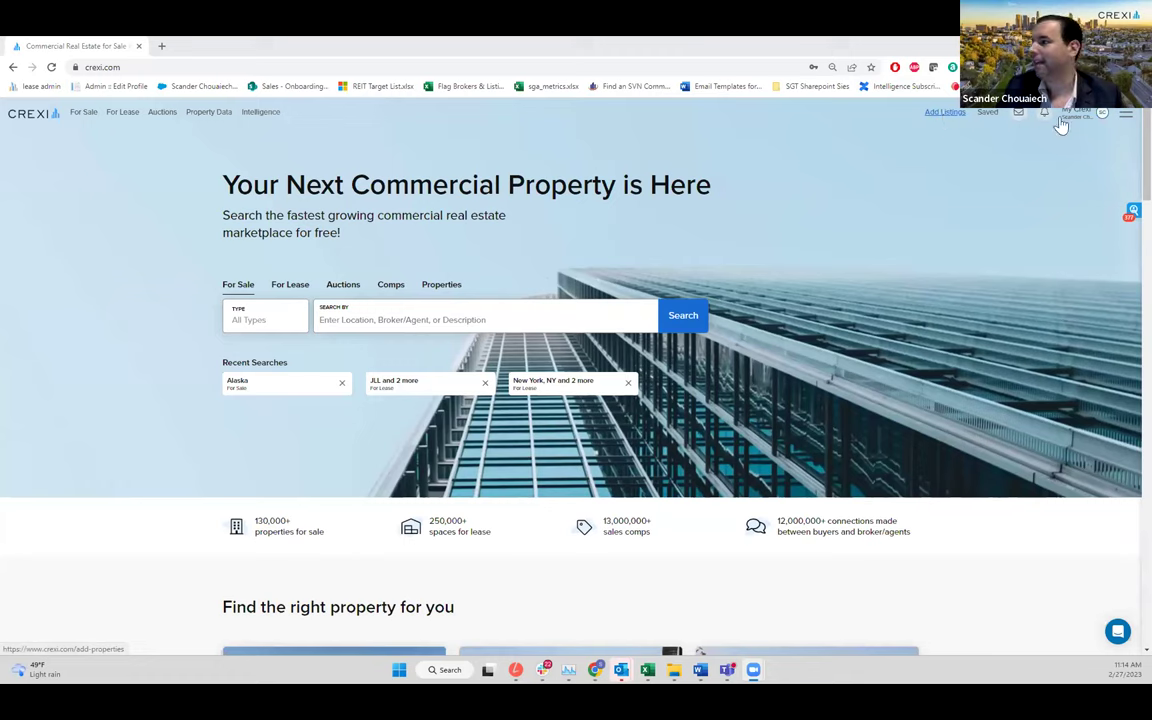
Start adding a for-sale listing and review the Property Basics fields, from property type to listing expiration
click(949, 117)
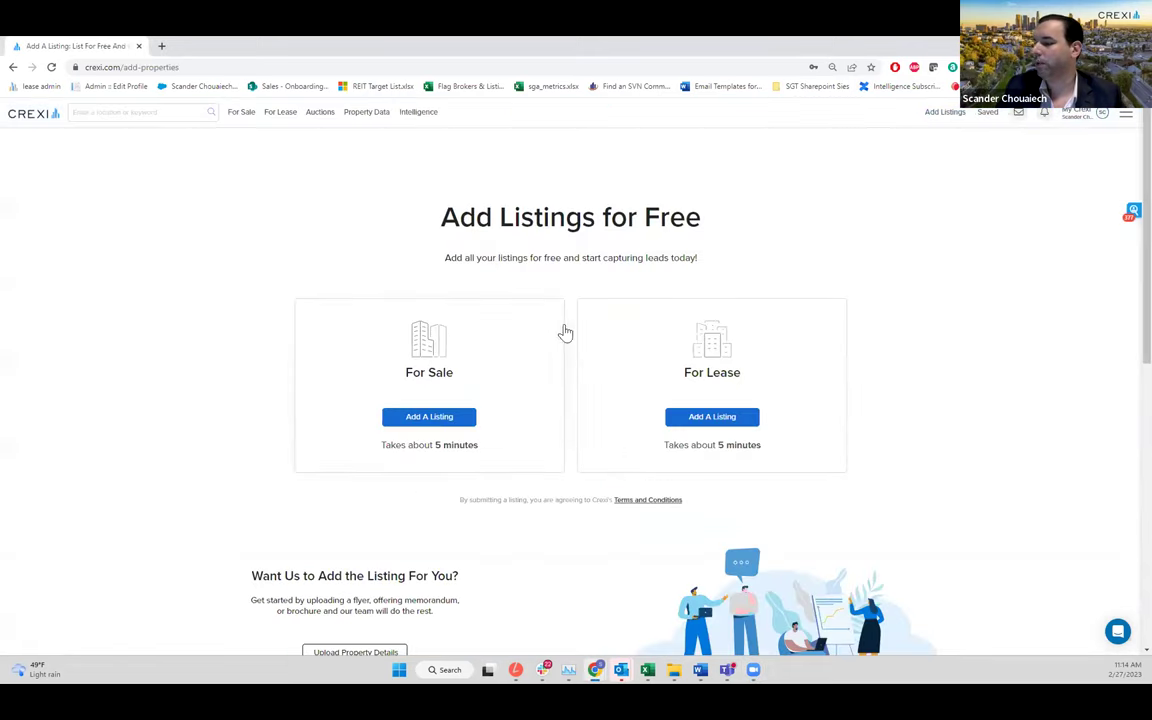
scroll(849, 298, down, 2)
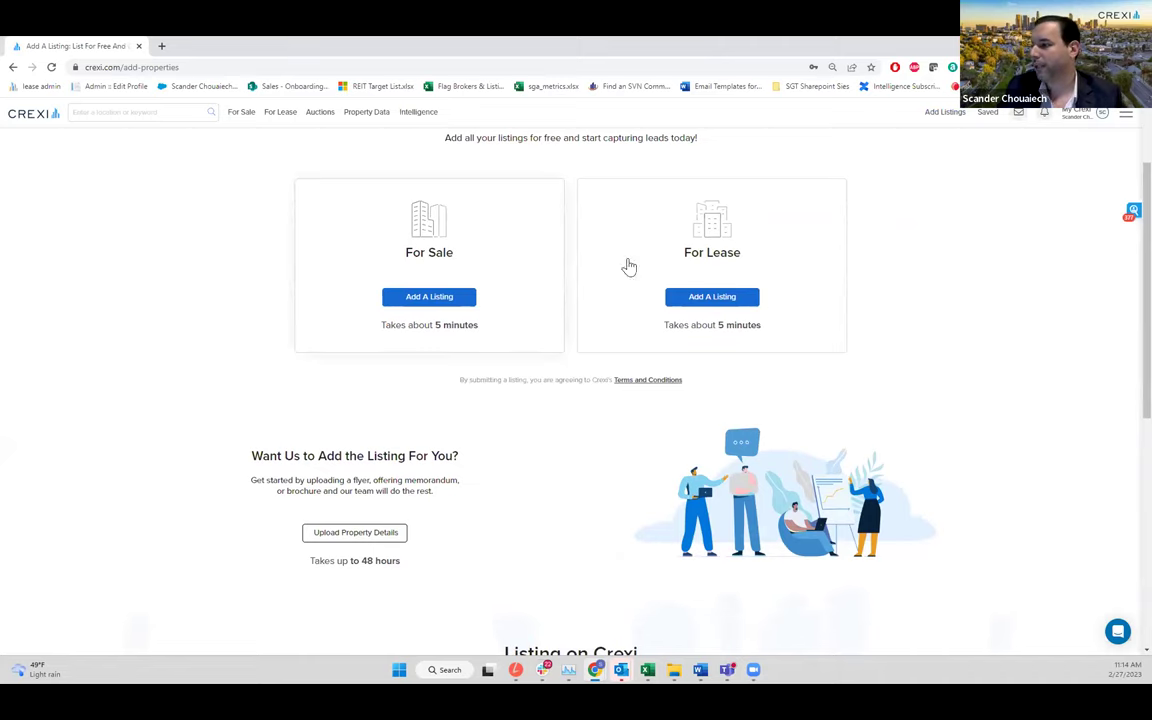
click(447, 301)
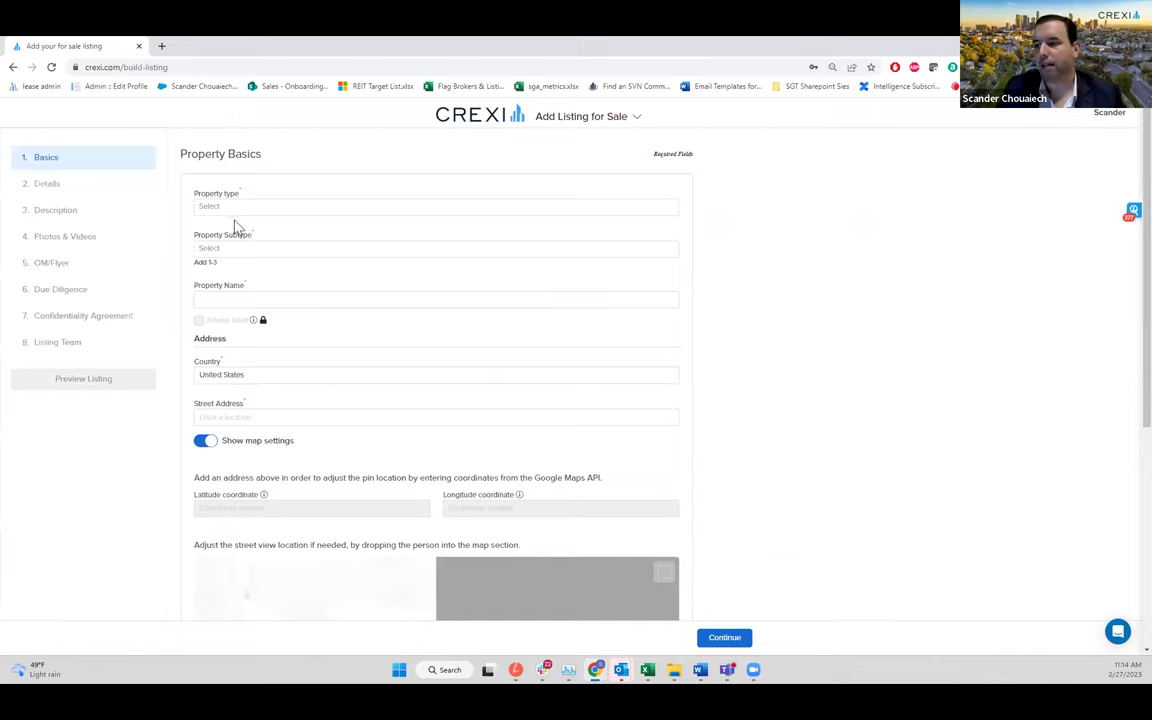
scroll(258, 201, down, 2)
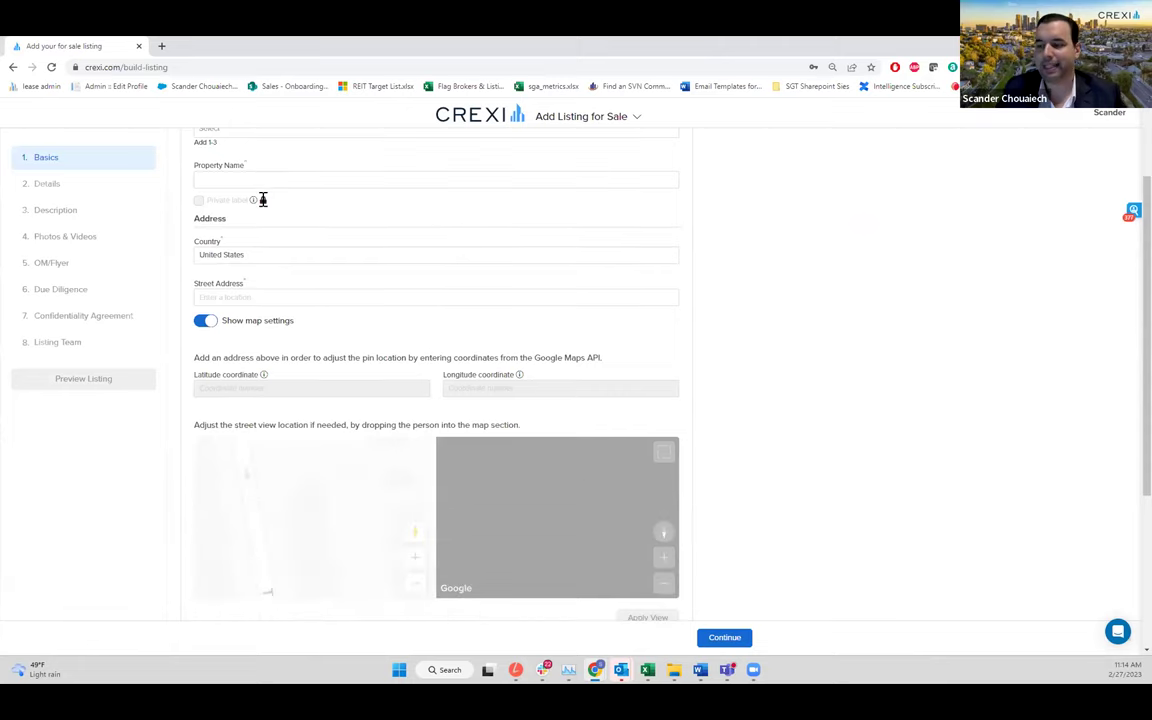
scroll(429, 319, down, 2)
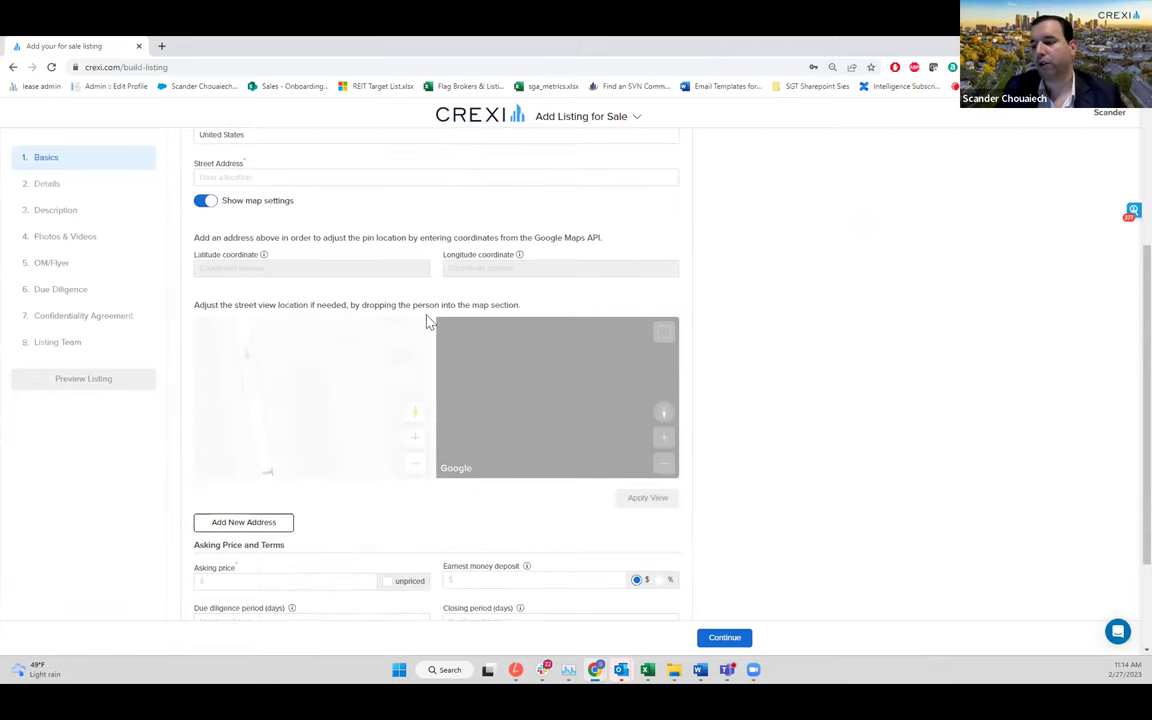
scroll(336, 403, down, 2)
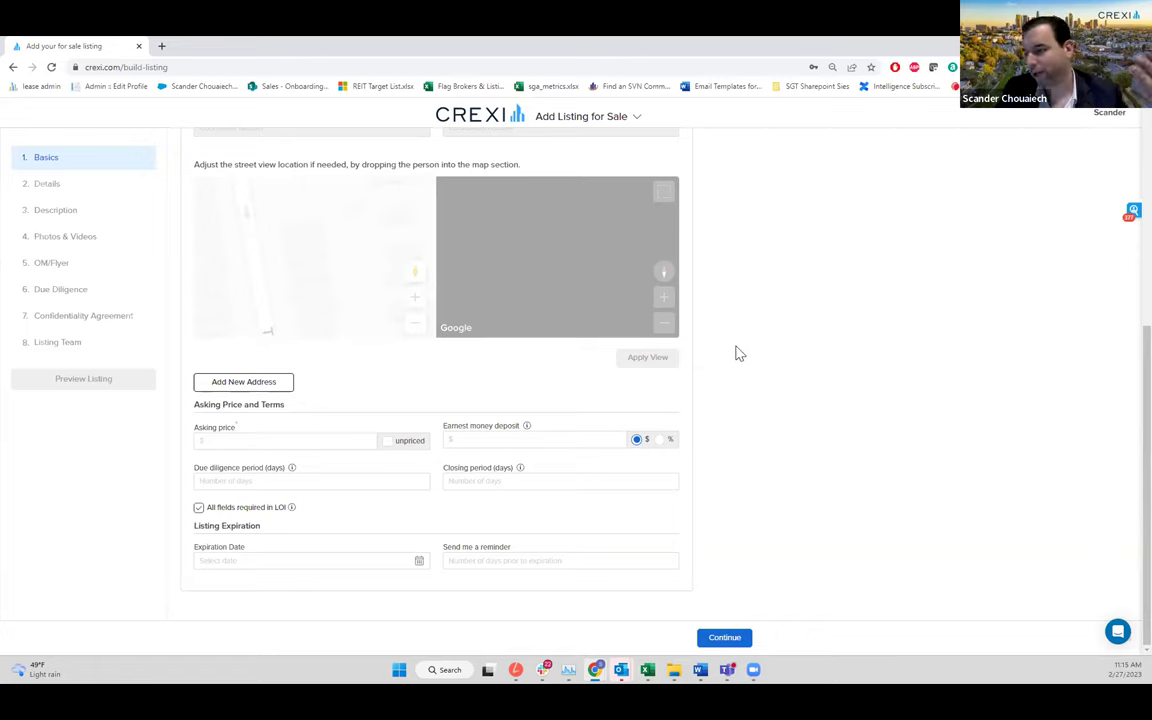
scroll(745, 355, up, 2)
scroll(745, 355, up, 3)
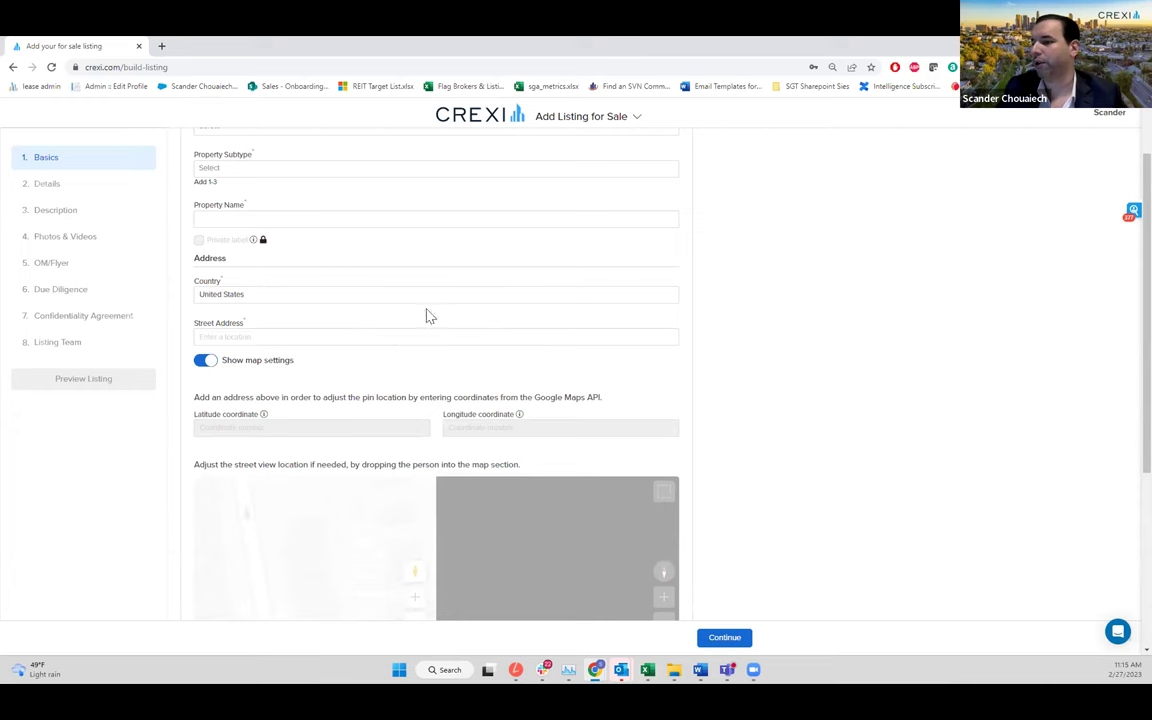
Return to the add-listings page and view the request form for having property details uploaded by the Crexi team
click(14, 68)
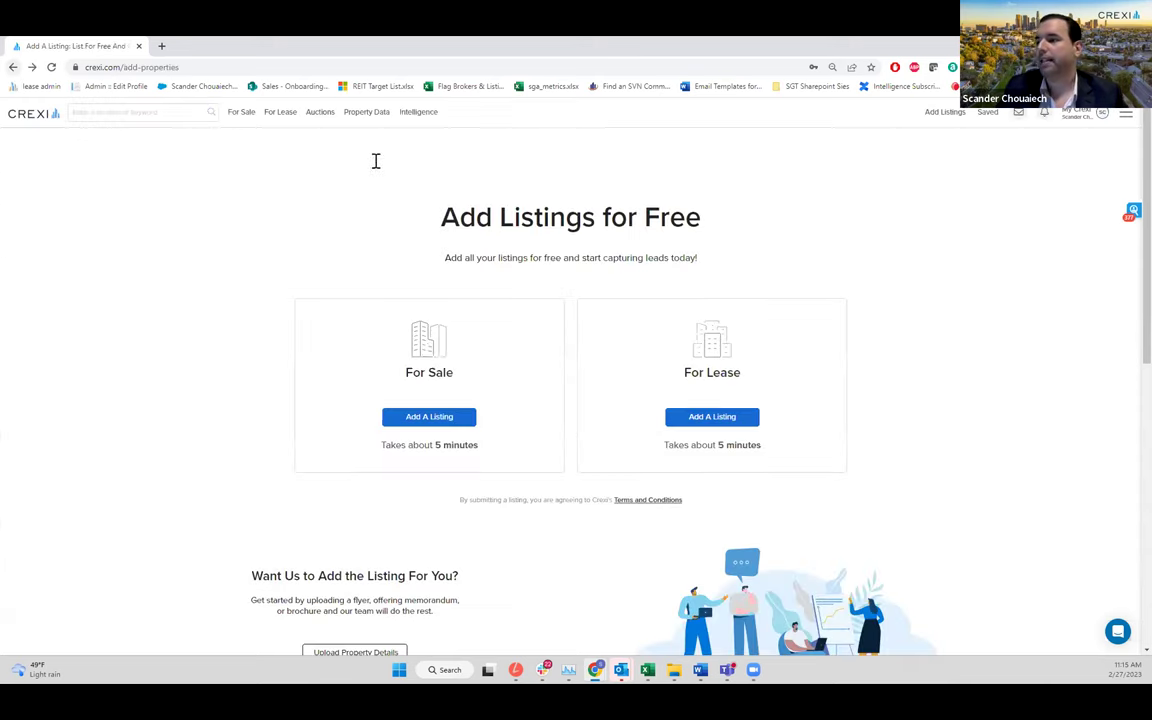
scroll(556, 360, down, 3)
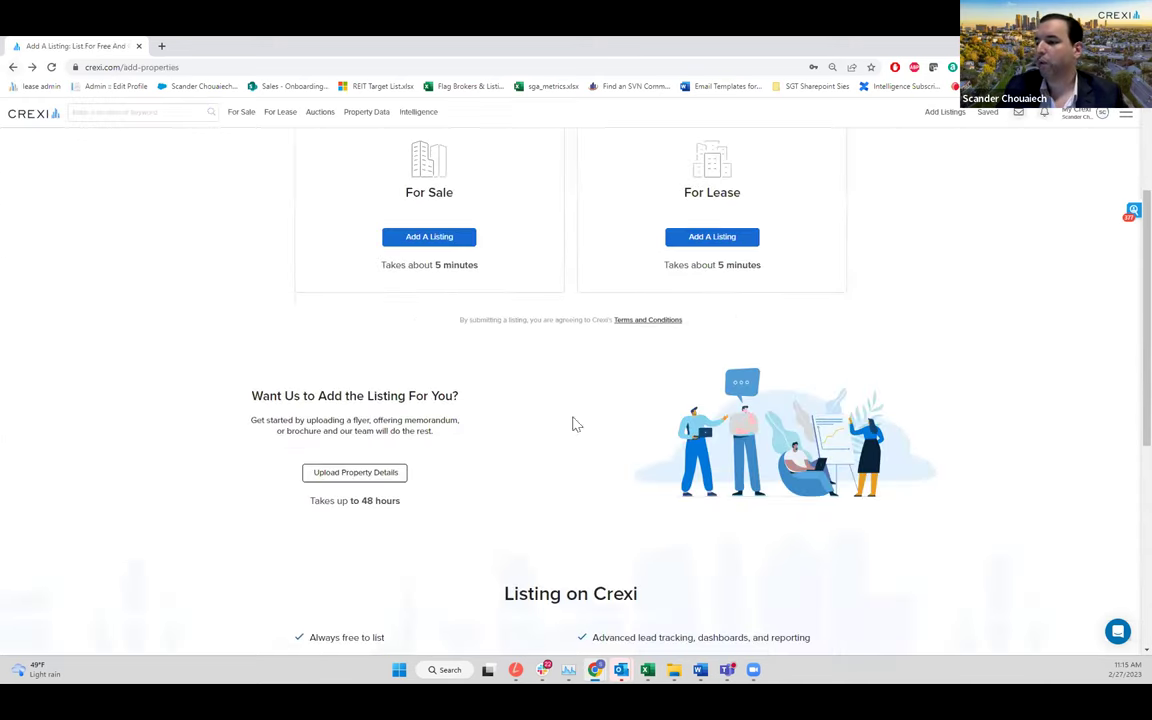
click(351, 482)
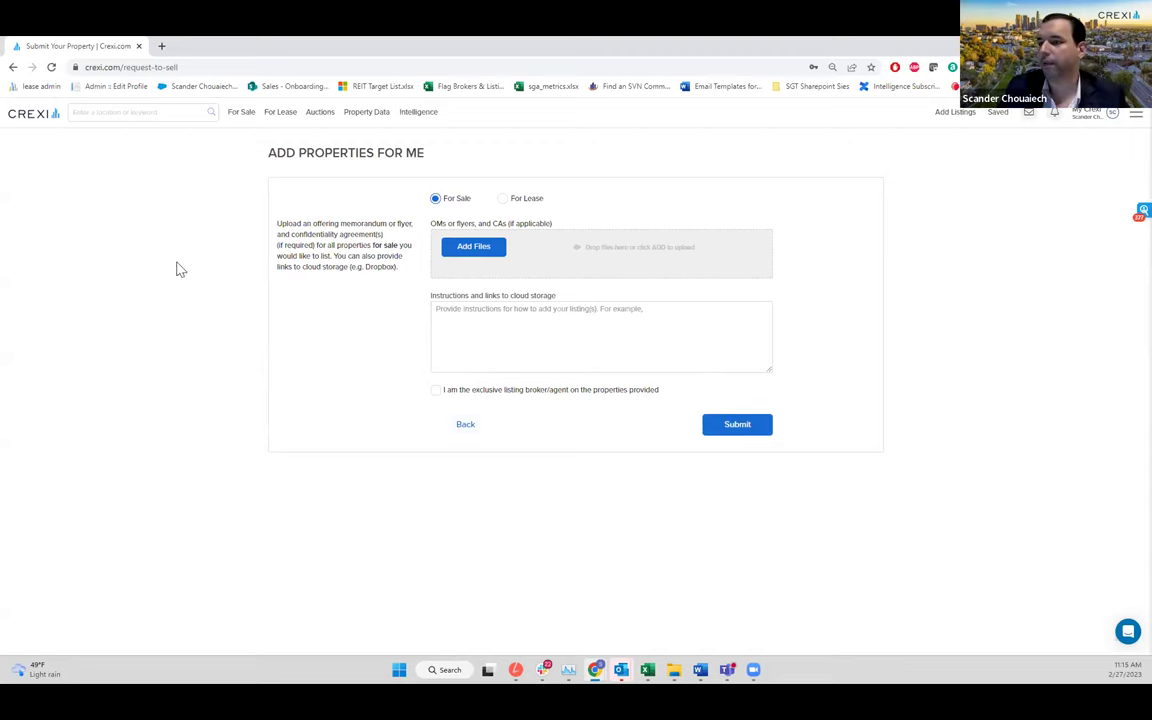
click(13, 68)
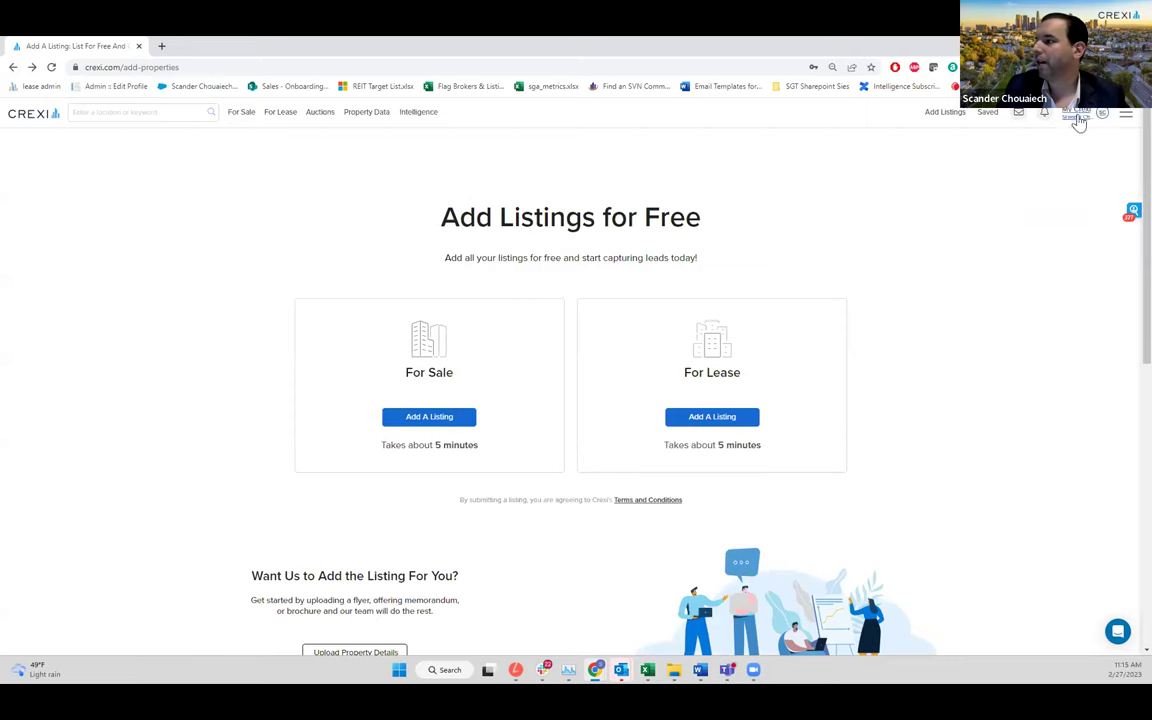
Go to the account's own listings and view the option to sync listings from a website, without saving it
mouse_move(1079, 121)
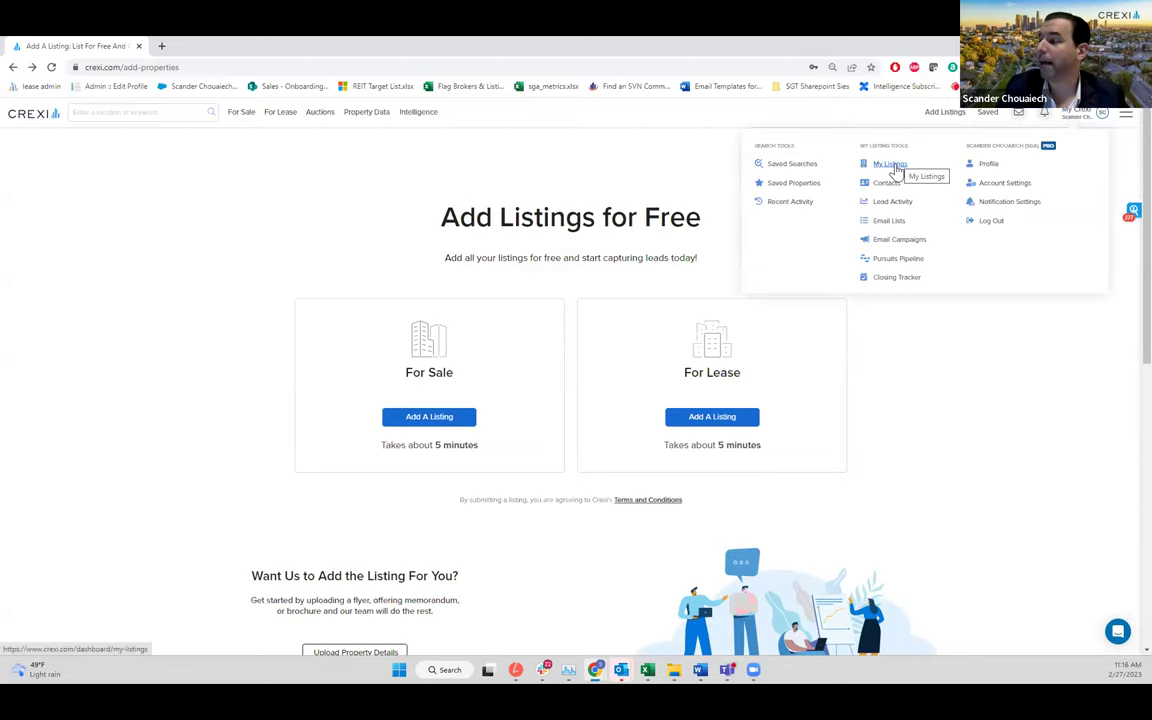
click(890, 164)
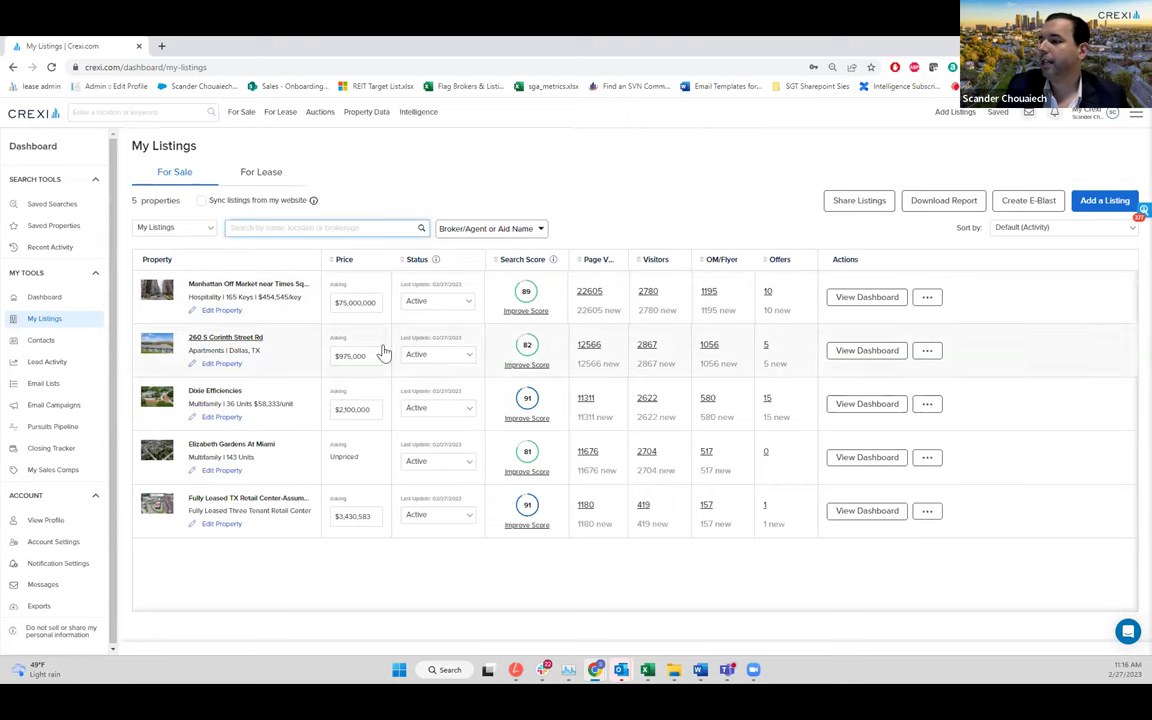
click(200, 203)
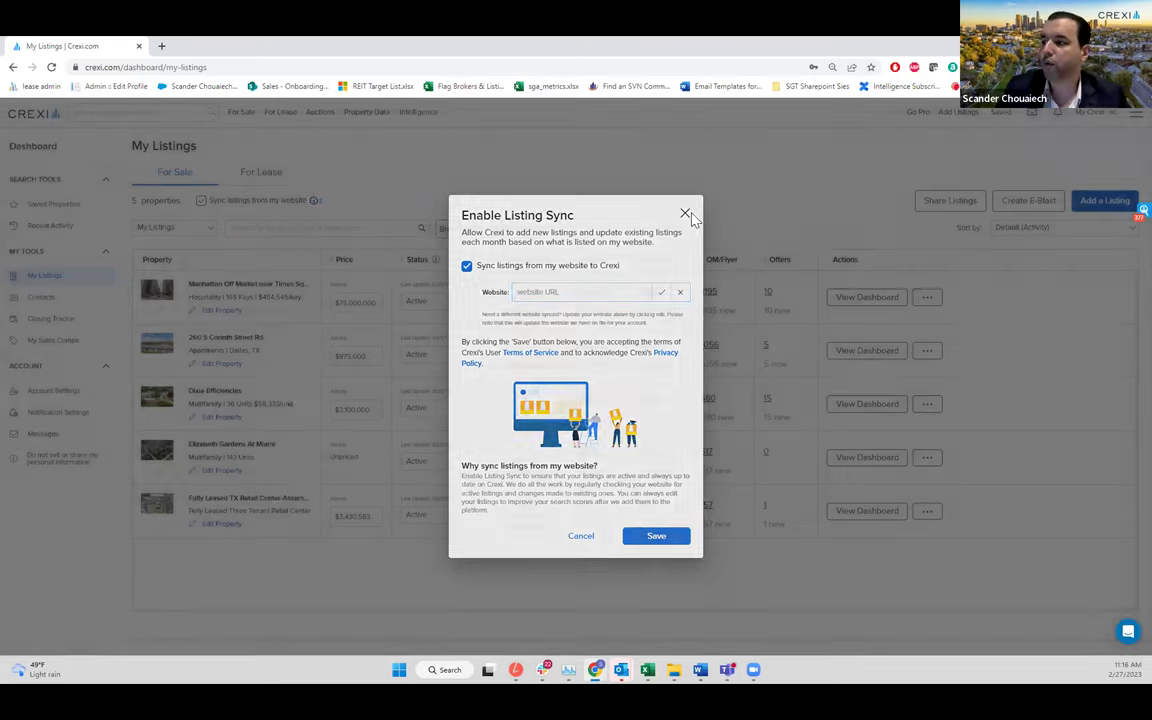
click(686, 214)
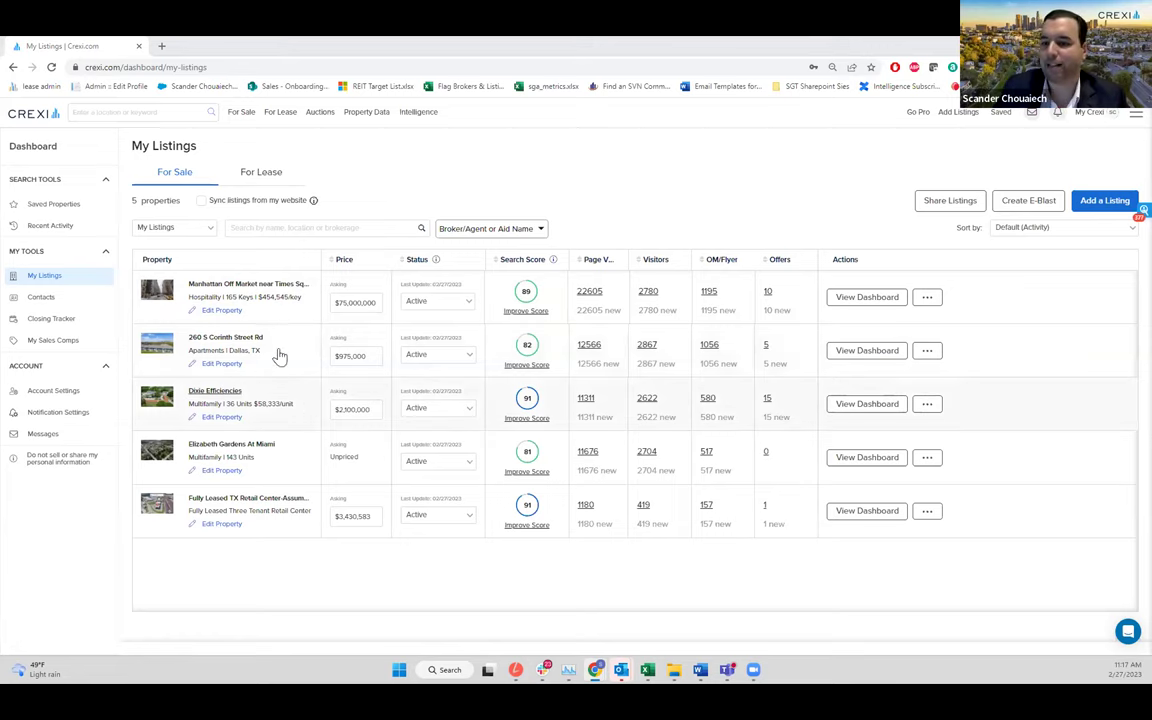
Open the dashboard of the Manhattan Off Market near Times Square listing and review its activity overview and activity history
click(1089, 115)
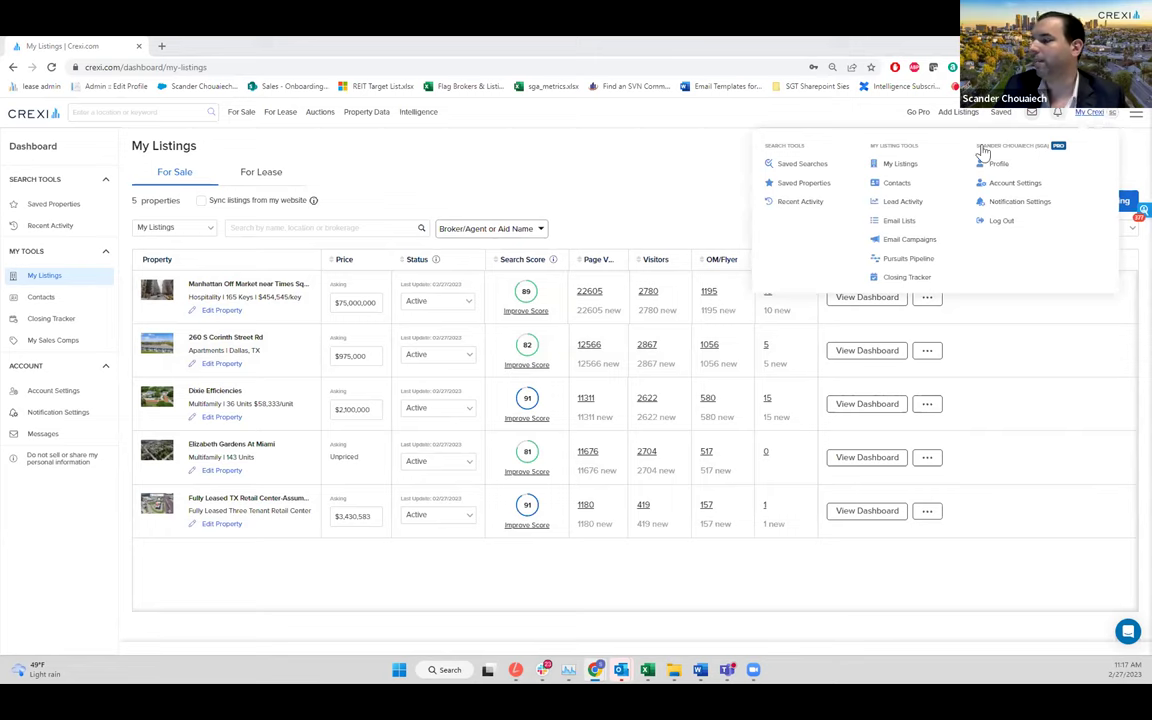
click(905, 166)
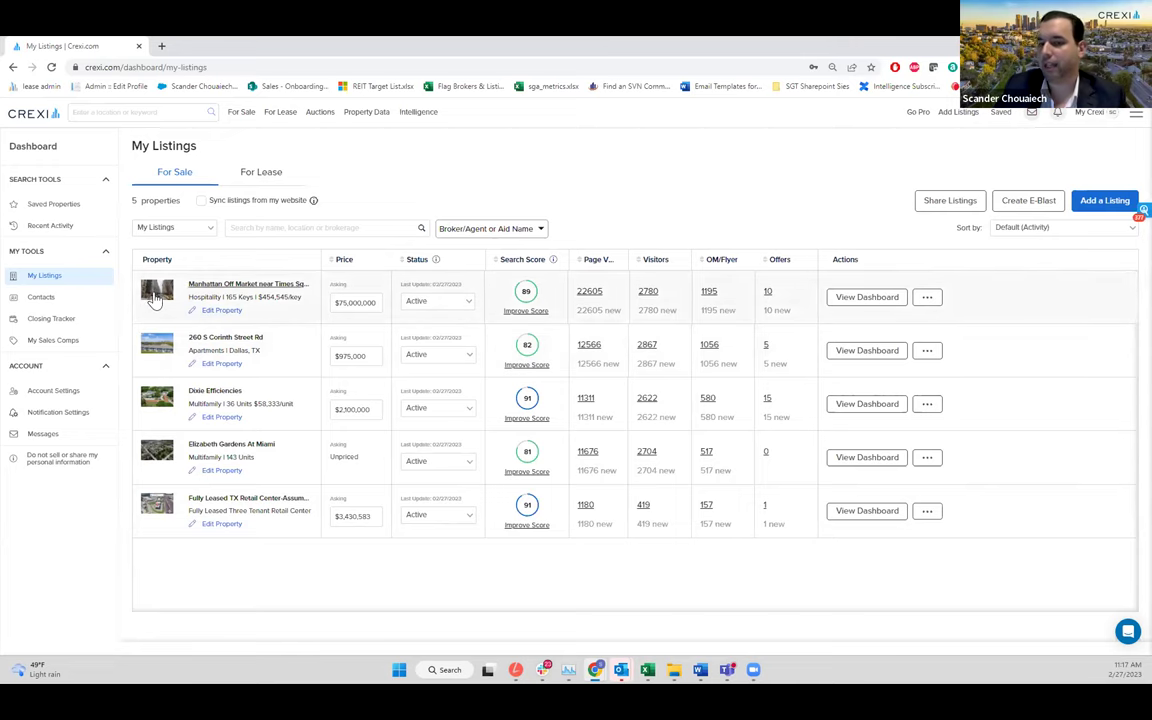
click(153, 300)
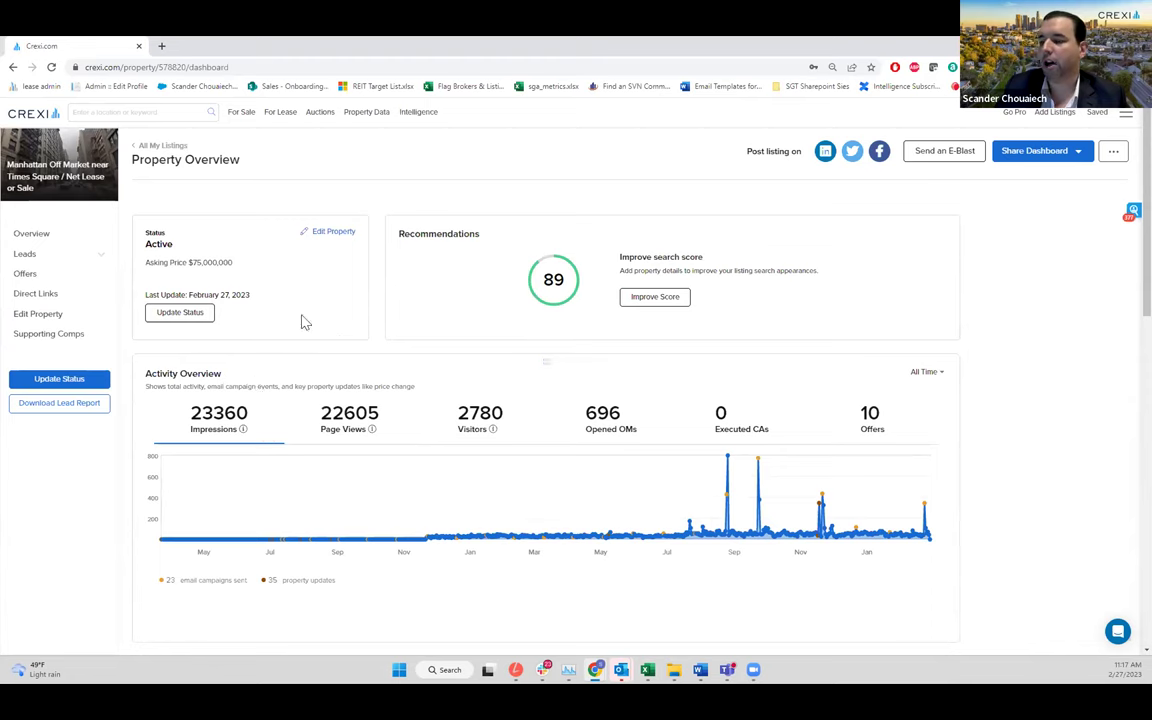
scroll(275, 419, down, 1)
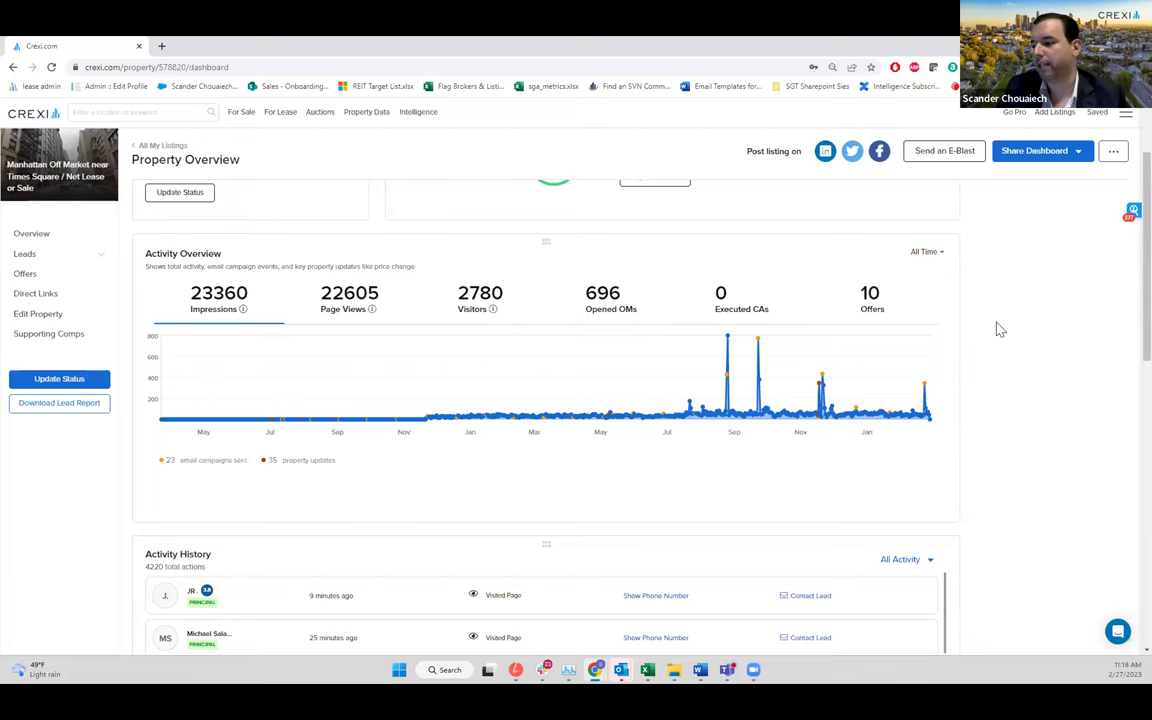
scroll(1000, 330, down, 3)
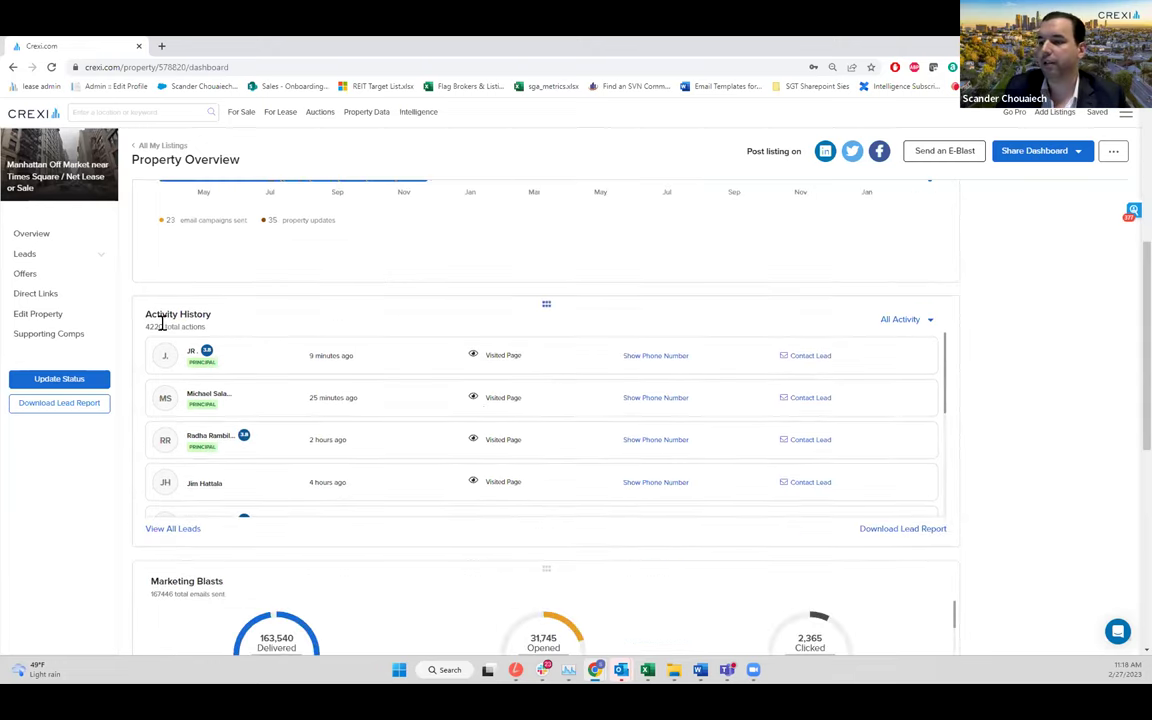
scroll(563, 393, down, 1)
scroll(563, 393, up, 1)
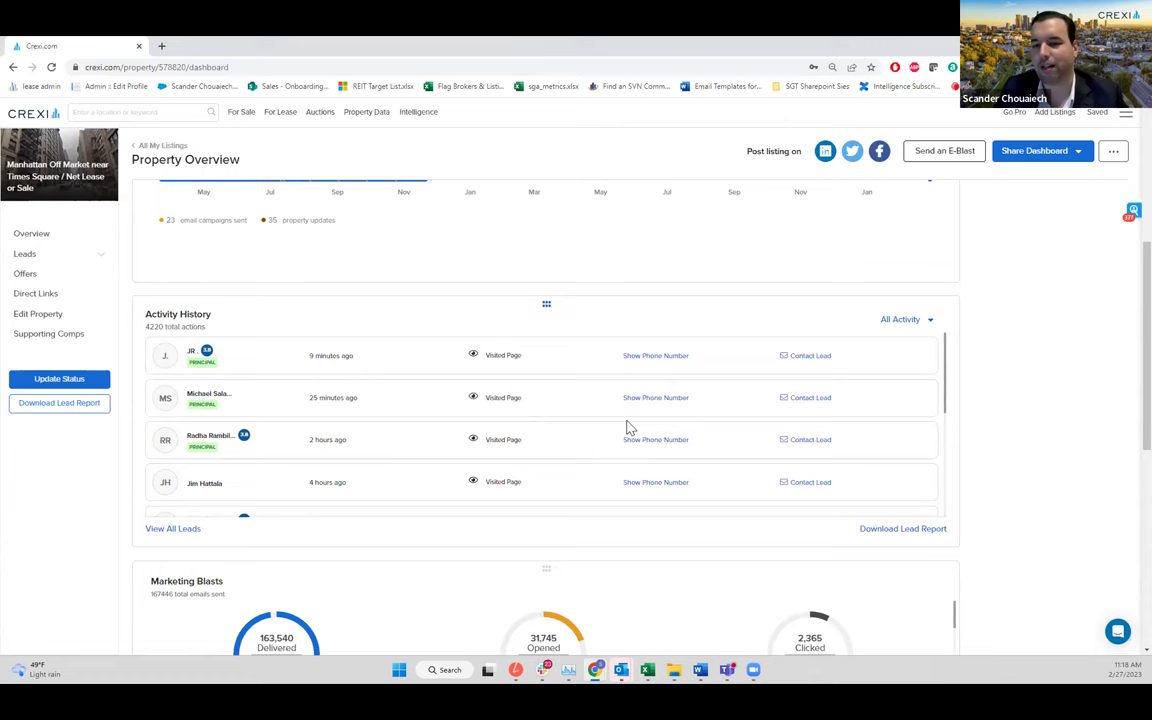
scroll(916, 417, down, 2)
scroll(915, 414, up, 2)
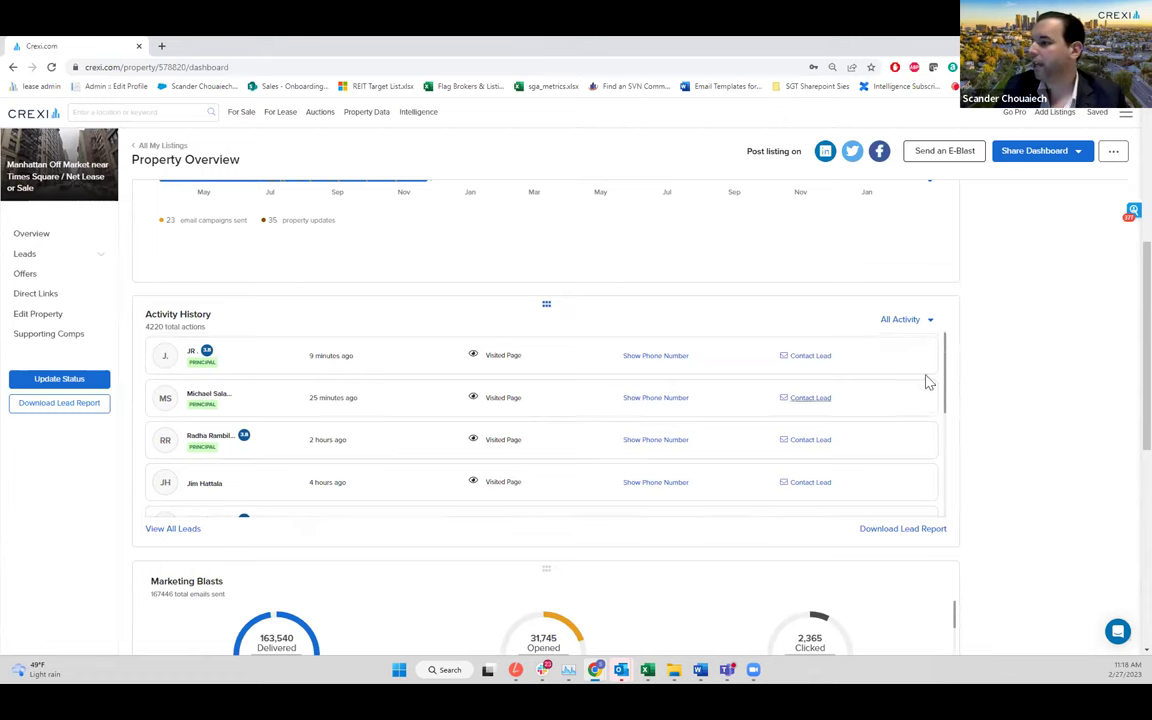
Filter the listing's activity history to Opened OM and browse the matching leads
click(927, 326)
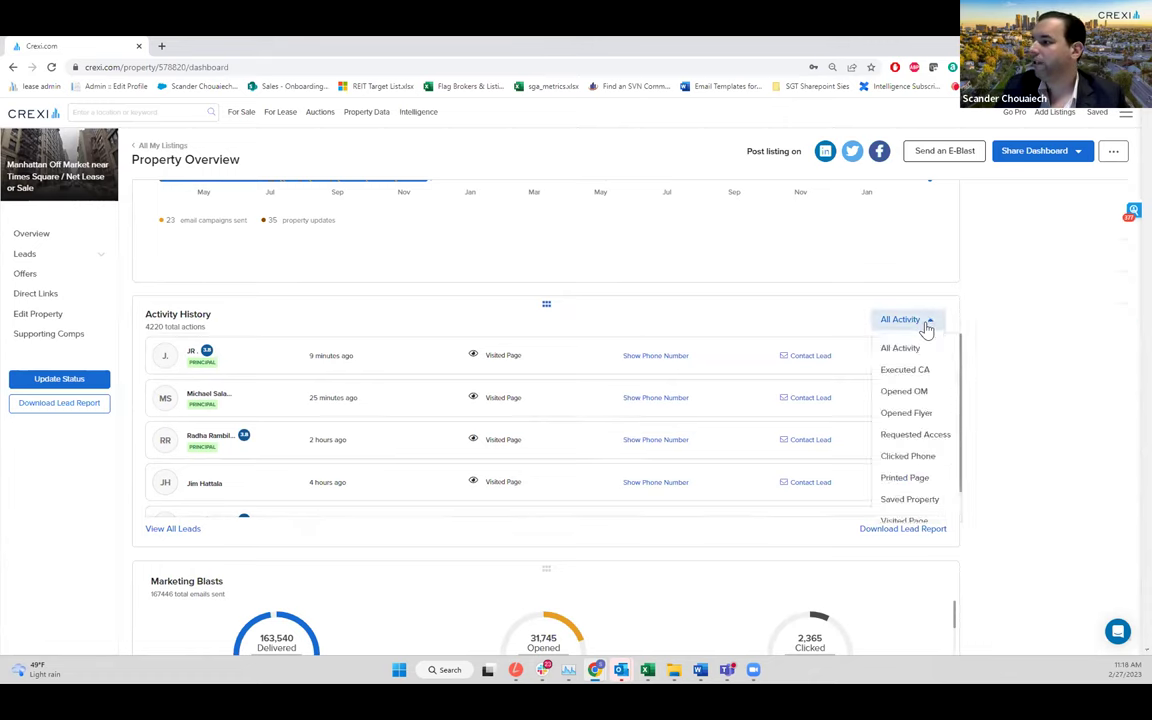
click(906, 391)
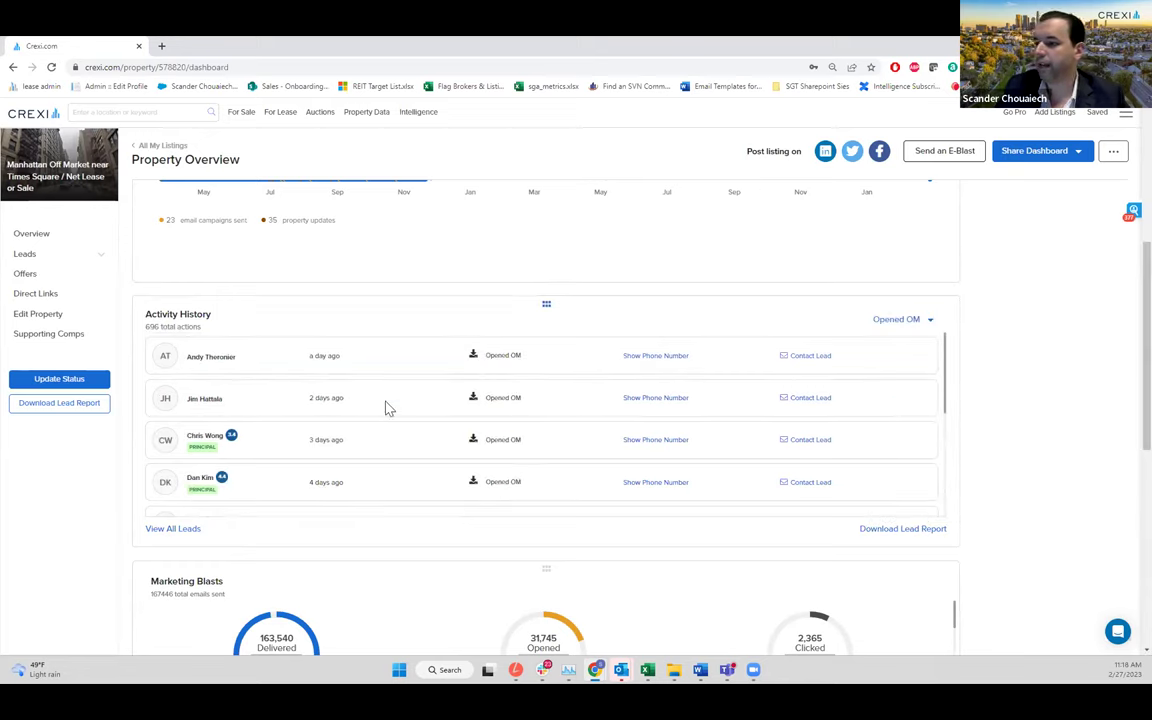
scroll(389, 408, down, 10)
scroll(525, 470, down, 5)
scroll(305, 530, up, 1)
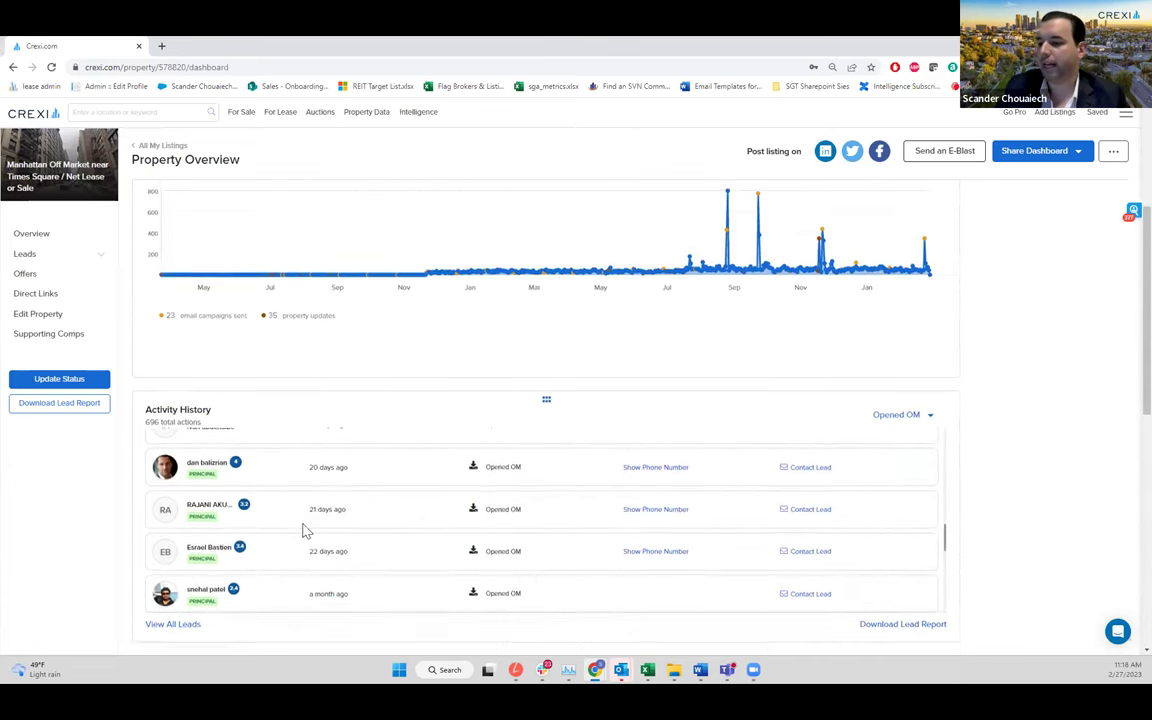
scroll(300, 530, up, 1)
scroll(210, 540, down, 3)
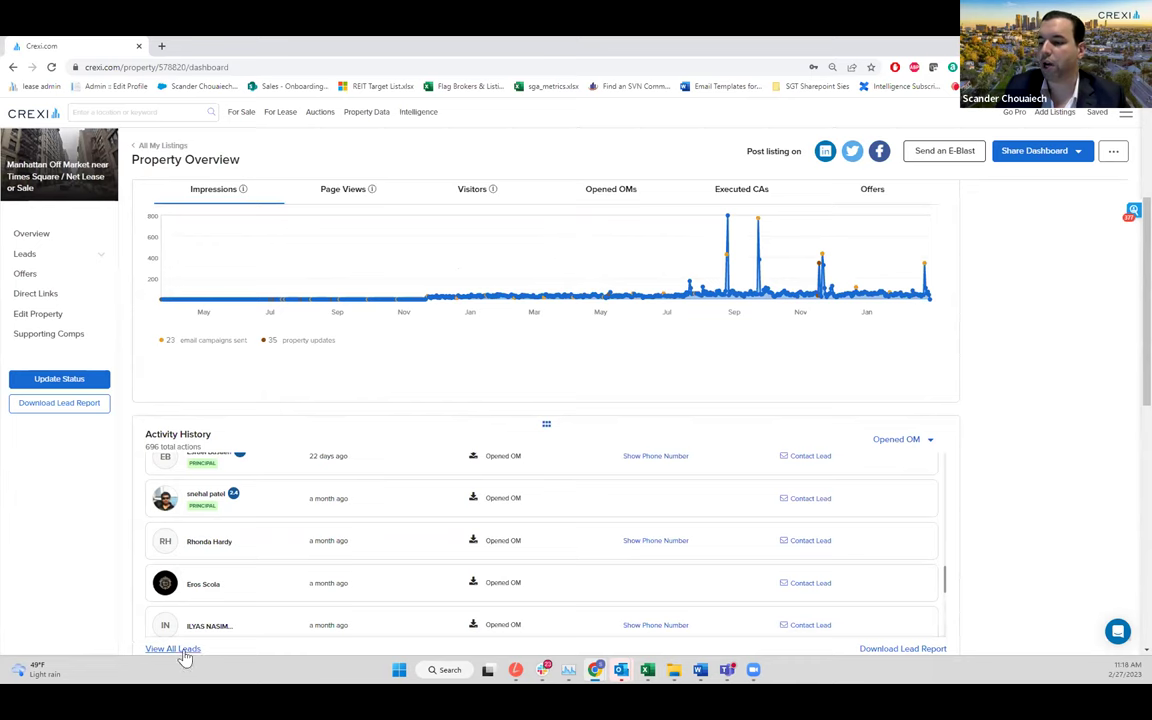
View all leads of the listing, examining the first lead's status options and the columns across the leads table
click(176, 649)
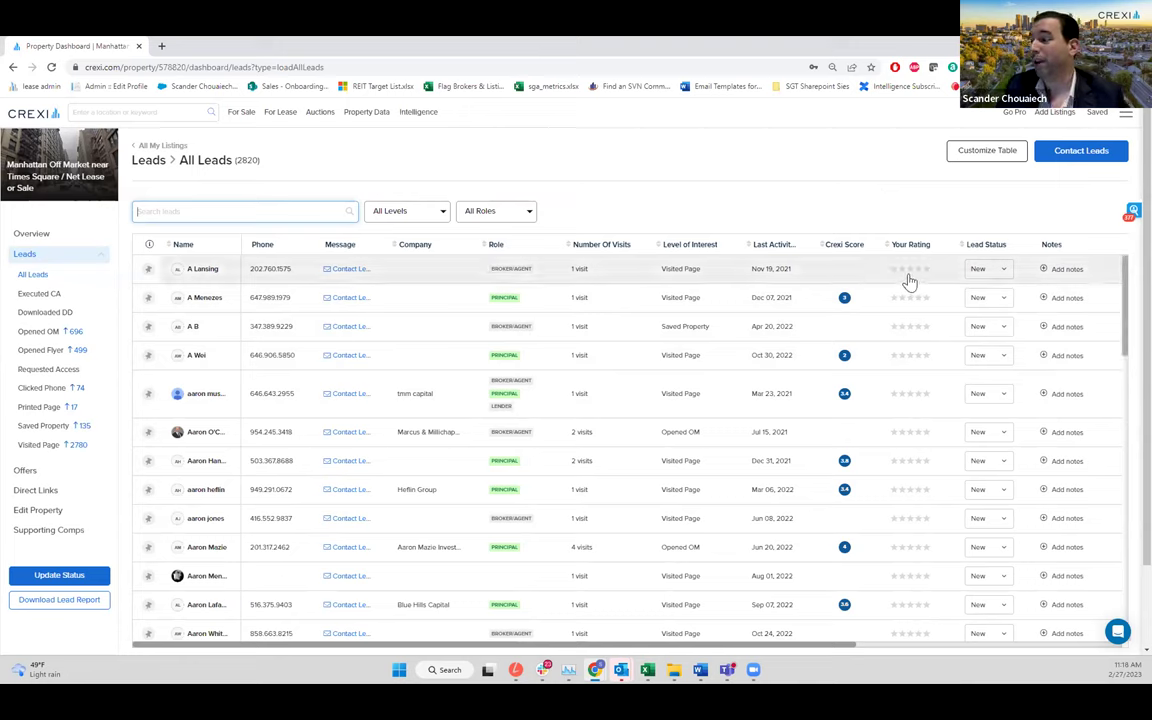
click(990, 269)
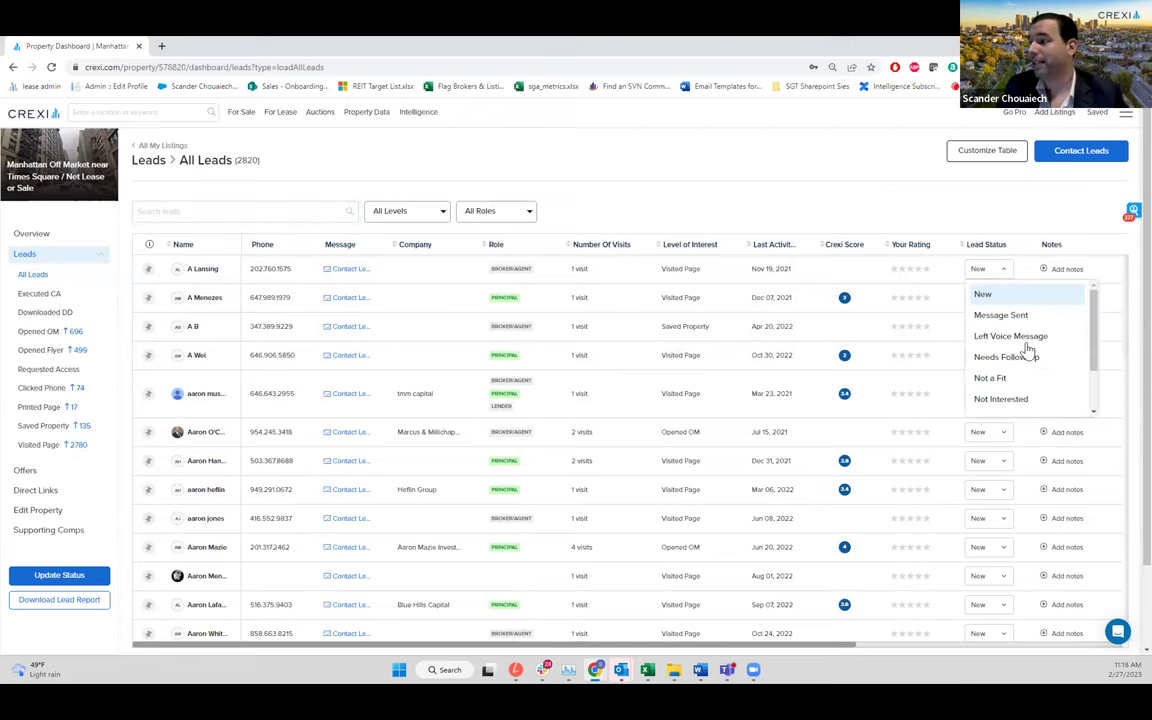
click(1010, 274)
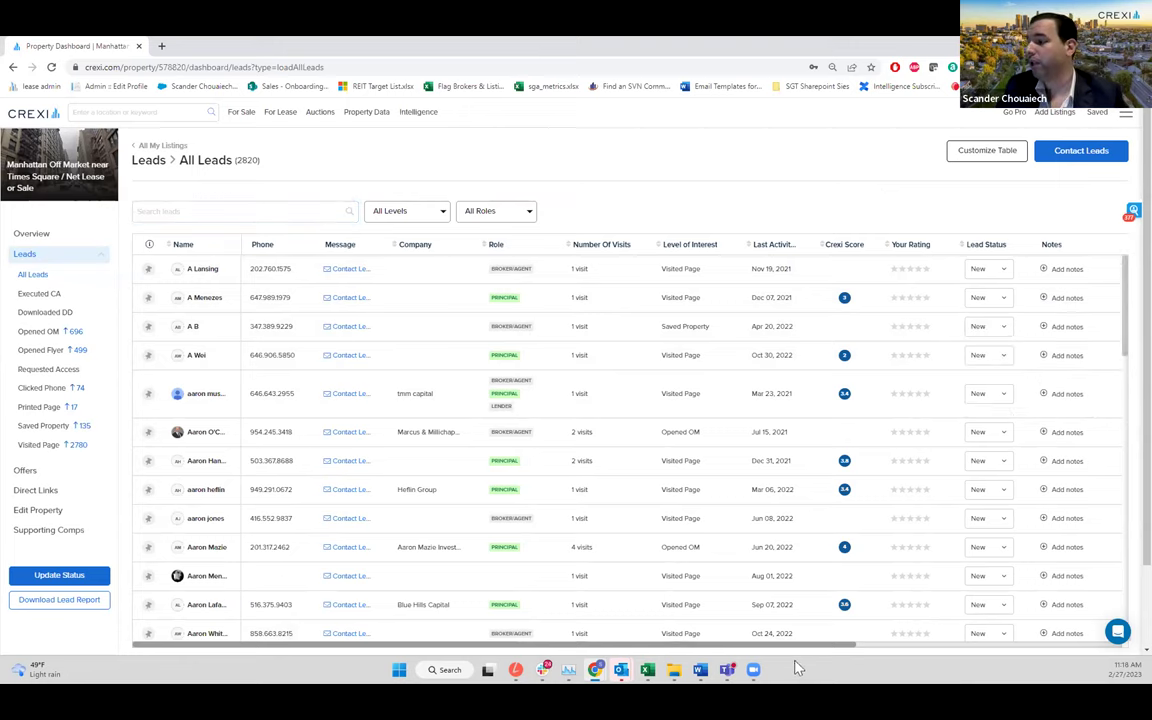
drag(805, 648, 905, 678)
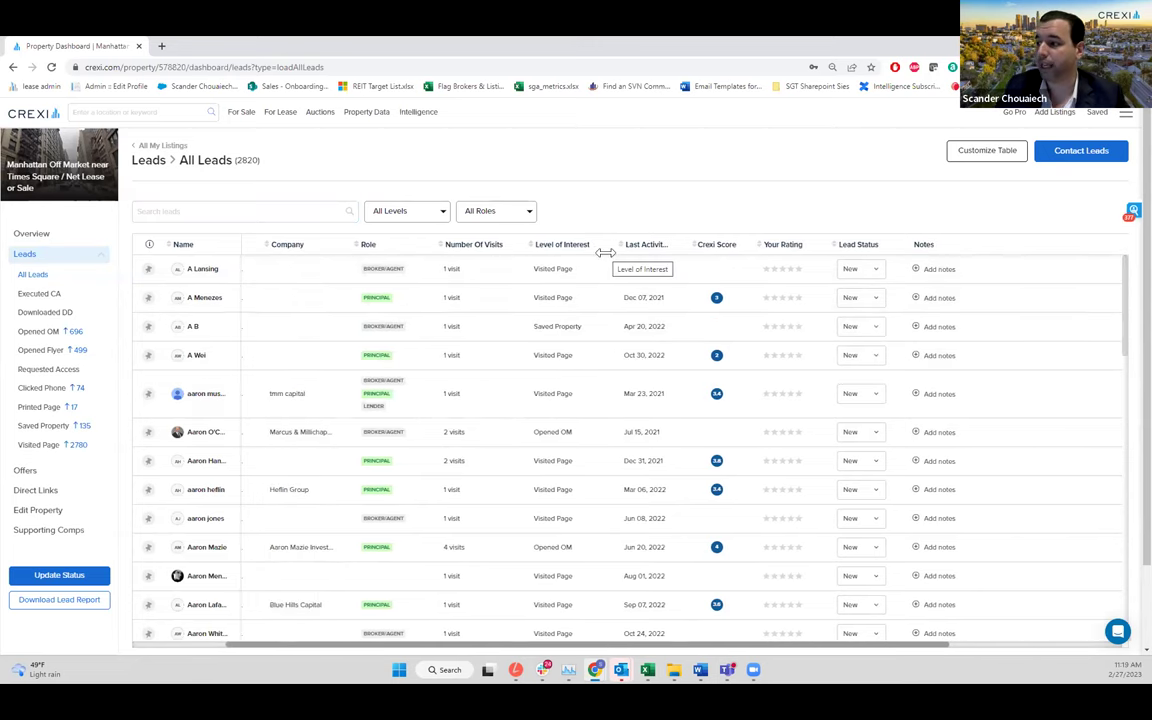
drag(583, 582, 603, 648)
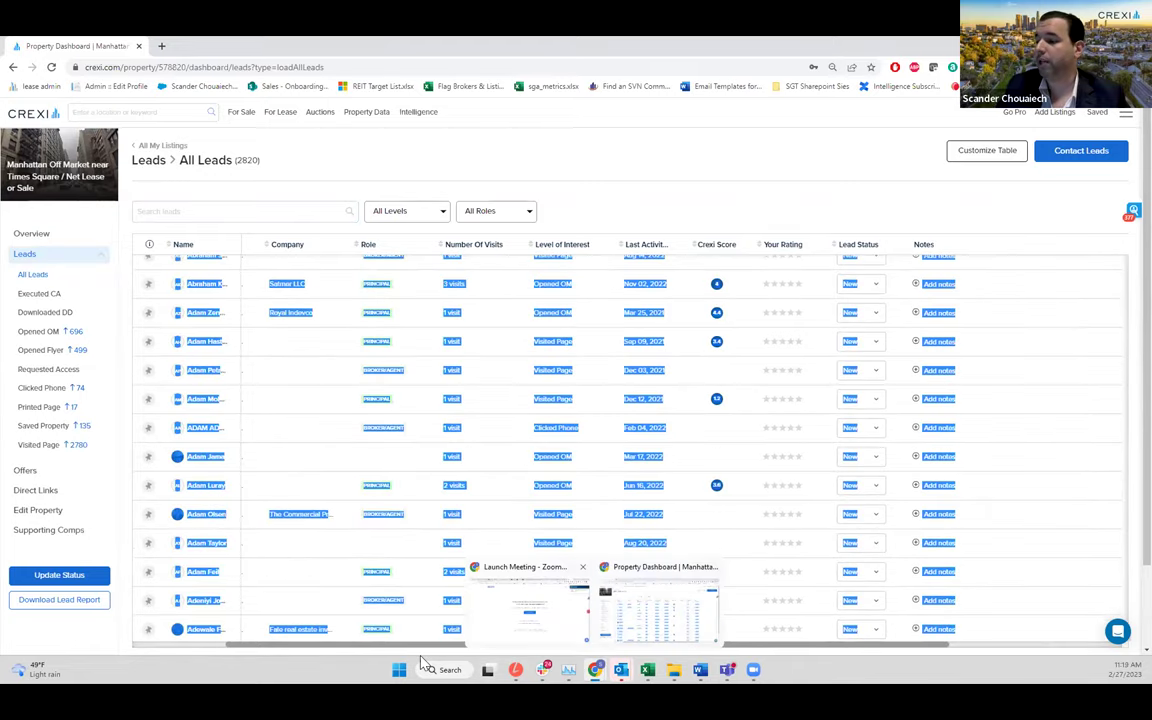
drag(358, 648, 250, 590)
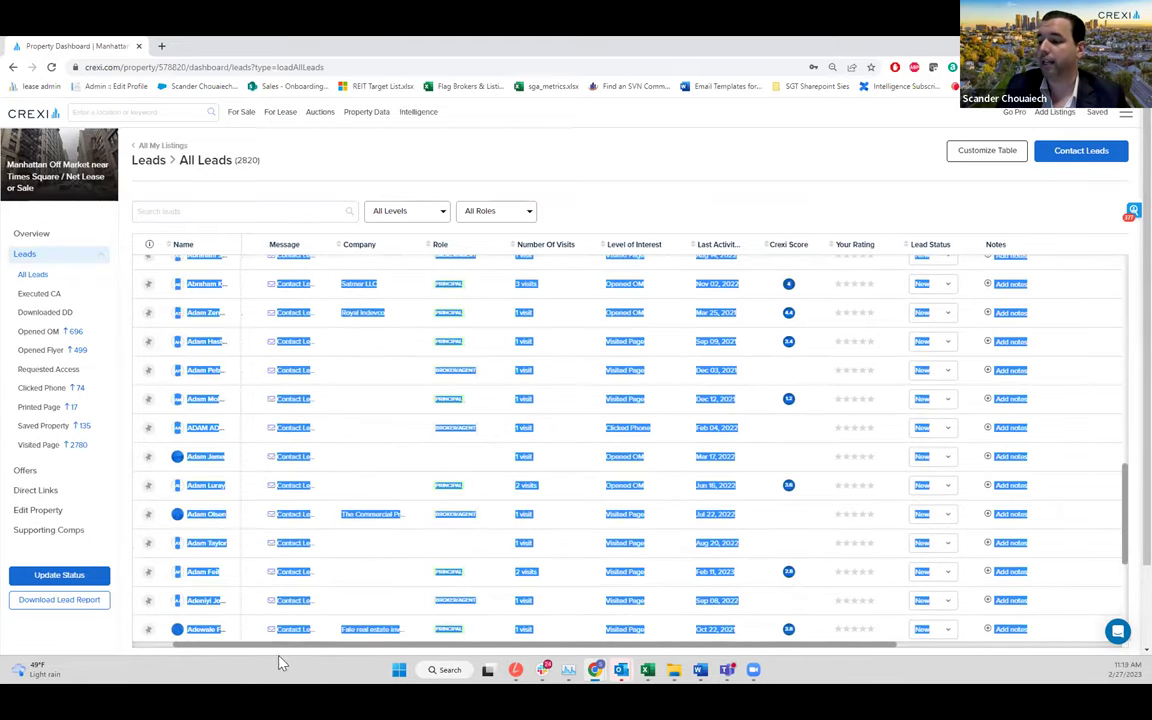
click(337, 185)
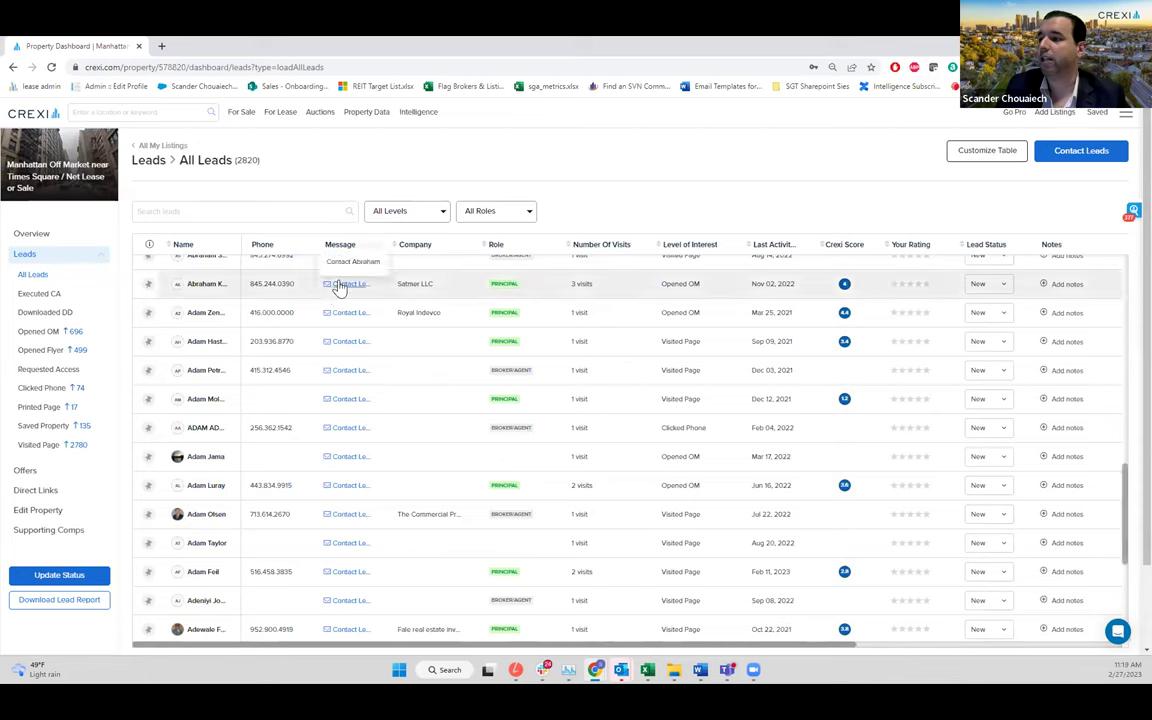
View the Contact Buyer message form for the Satmer LLC lead and close it without sending
click(339, 287)
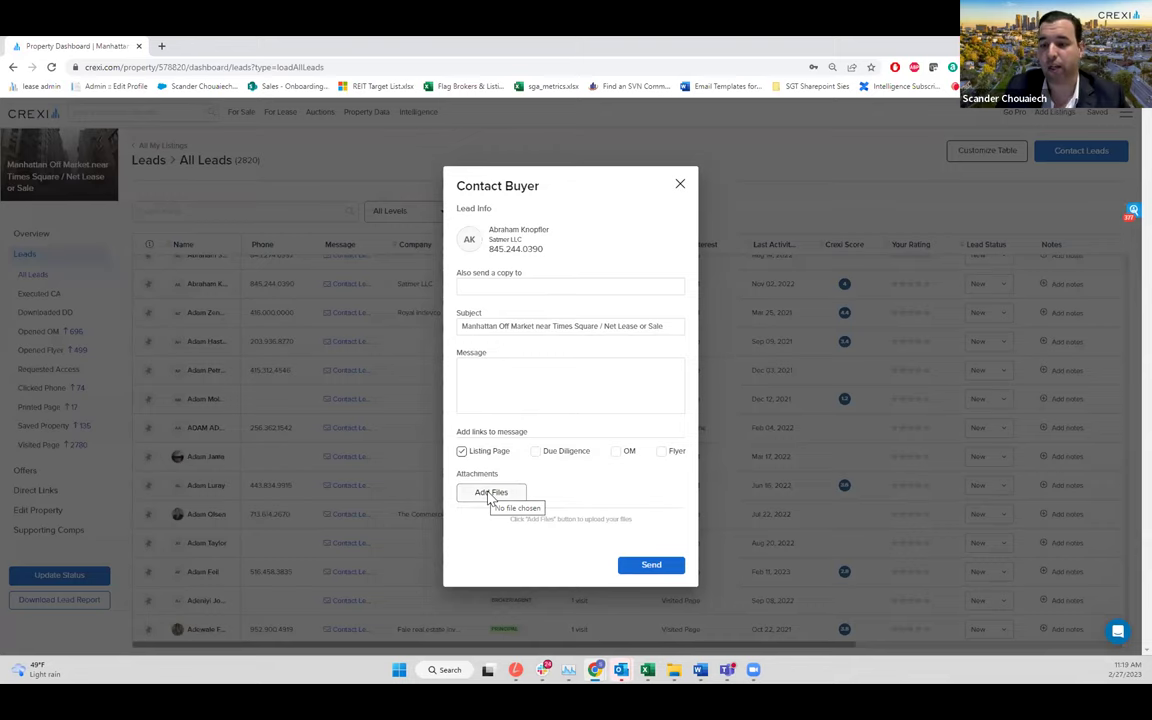
click(681, 188)
scroll(442, 470, up, 5)
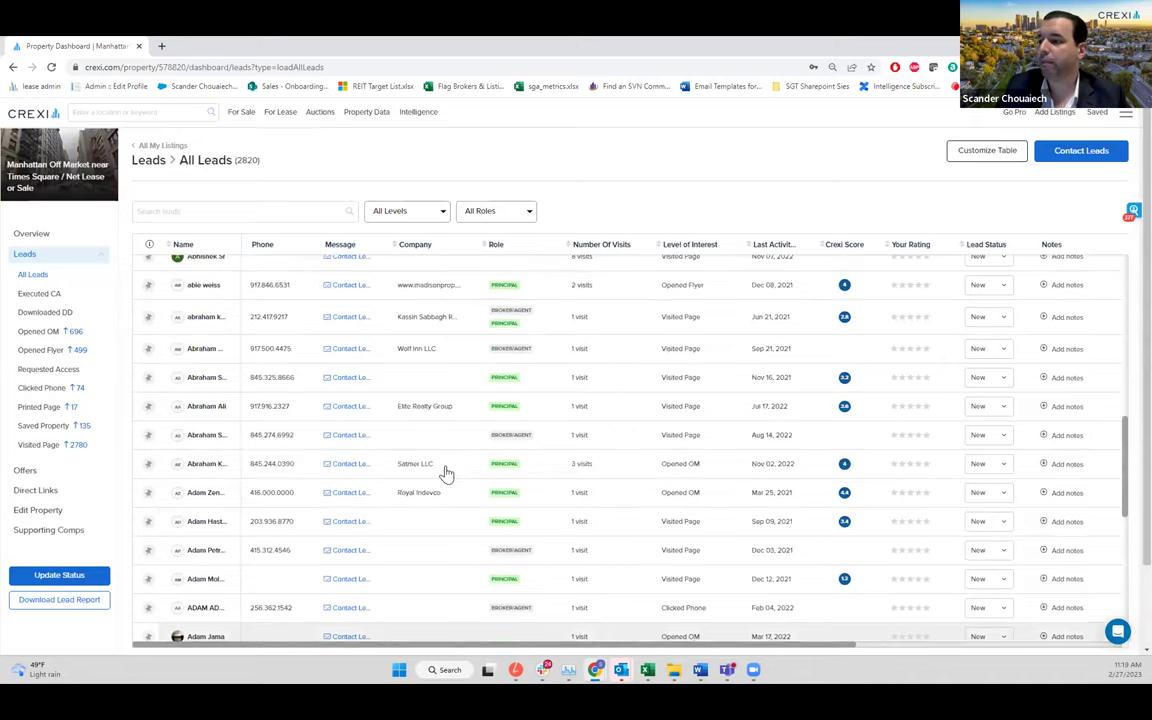
scroll(380, 342, up, 10)
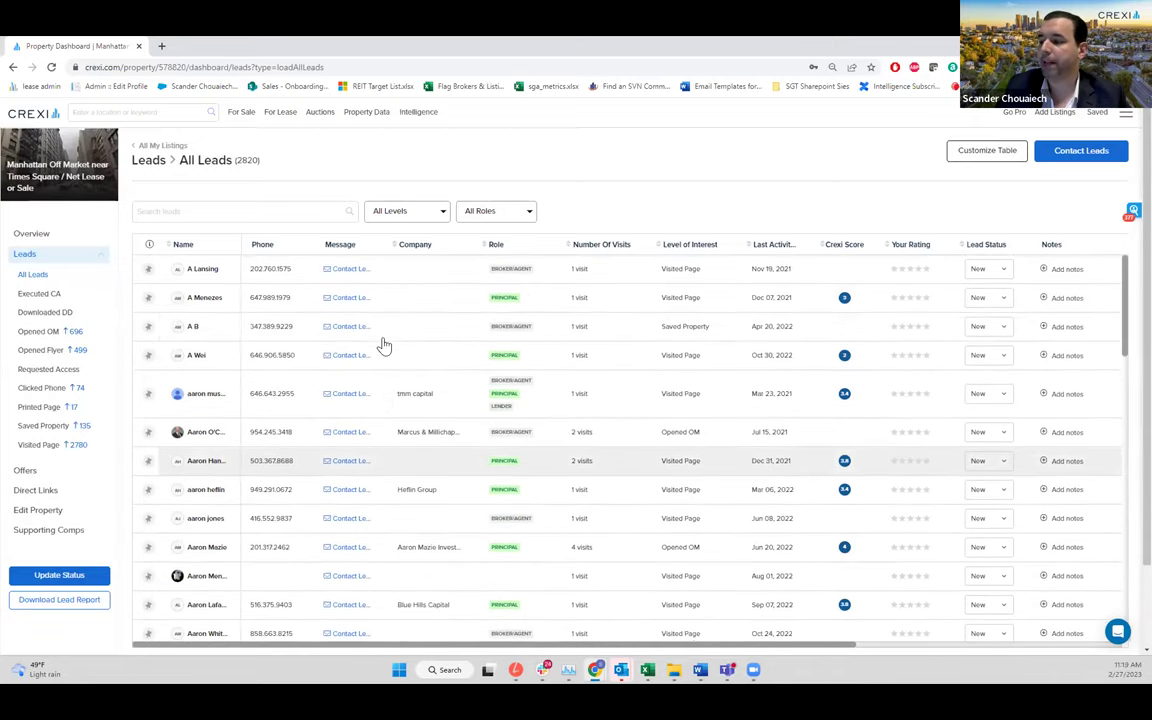
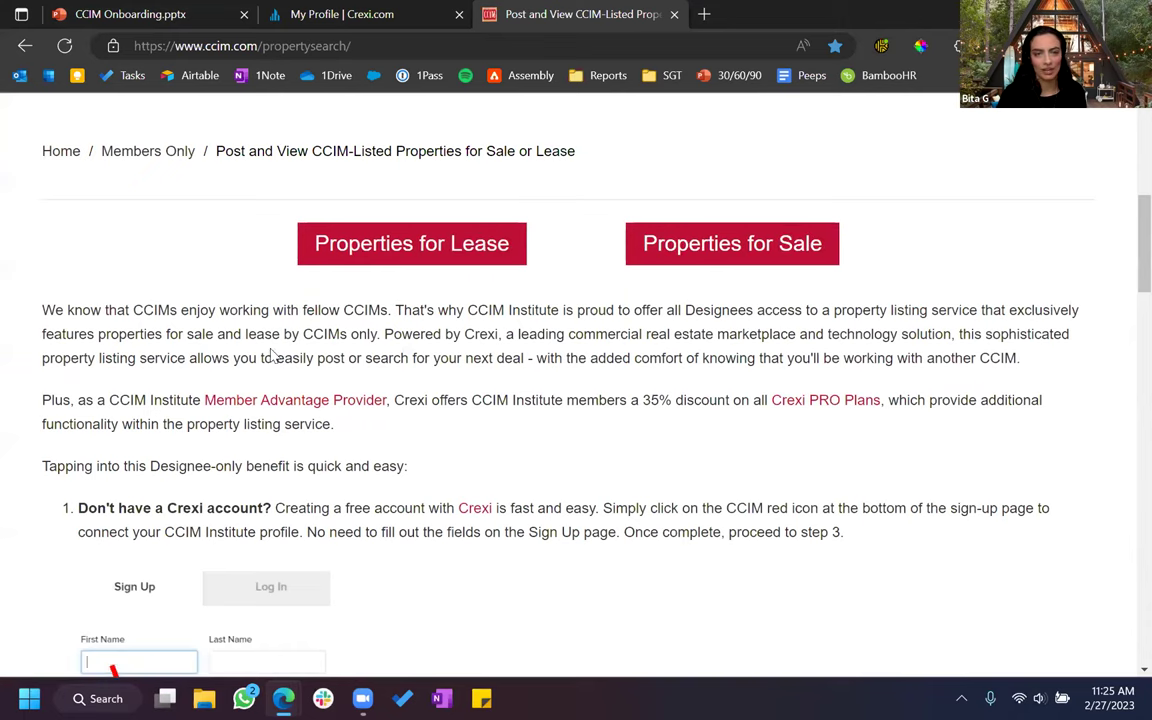
Review the CCIM Property Listing Service page's instructions for signing up with or connecting a Crexi account, including its step-by-step video
scroll(186, 445, down, 1)
scroll(186, 445, down, 5)
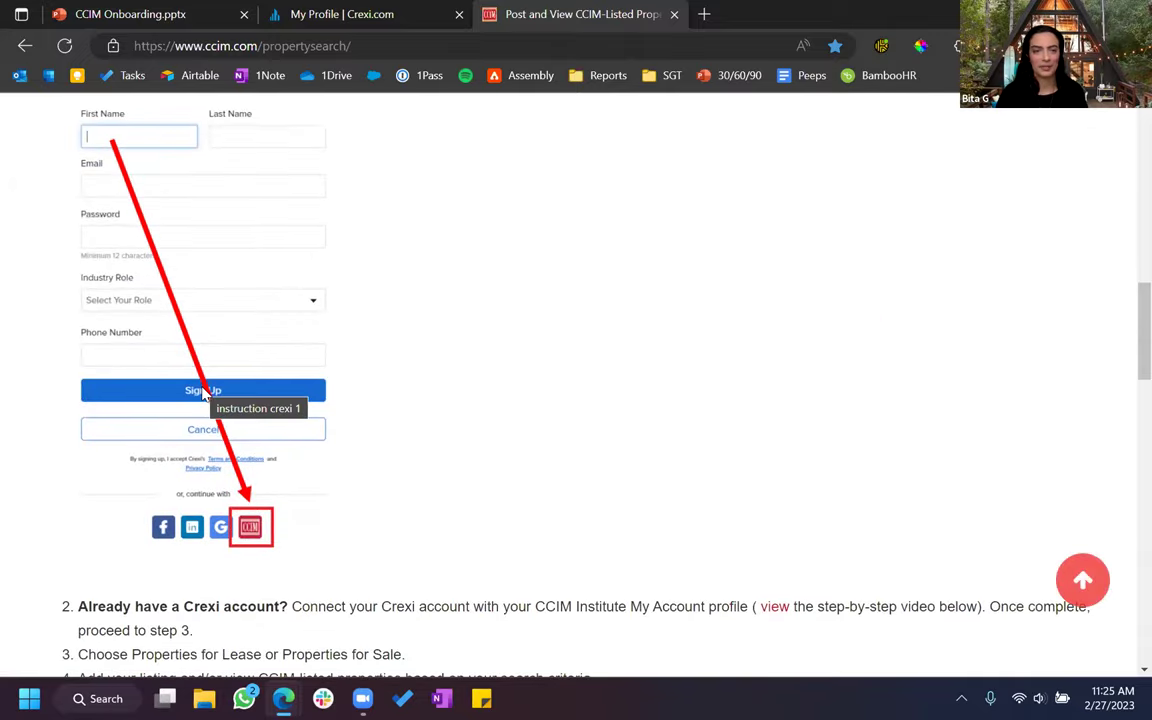
scroll(203, 393, down, 5)
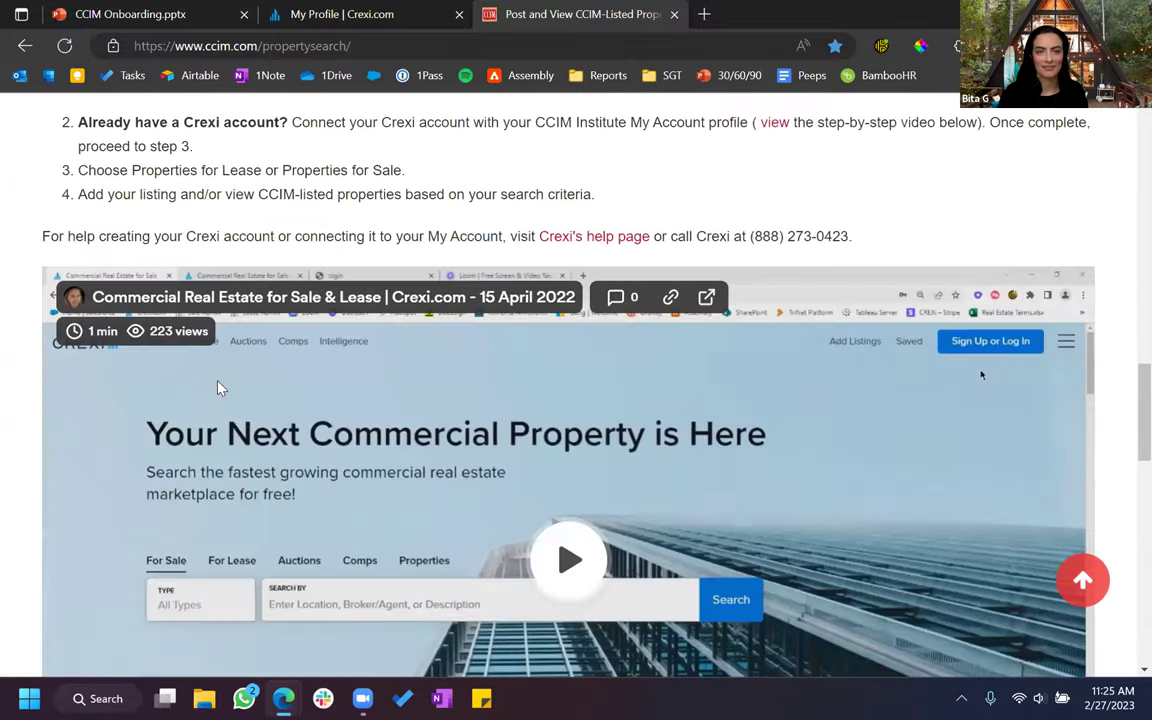
scroll(218, 388, up, 8)
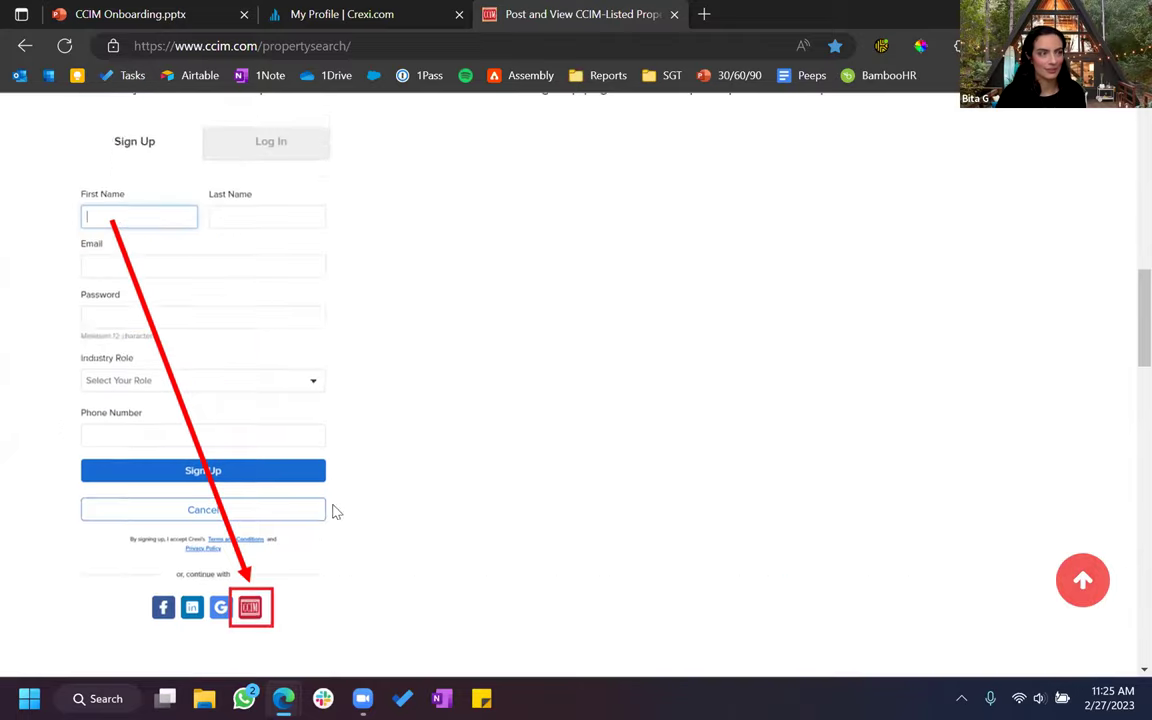
scroll(316, 483, up, 5)
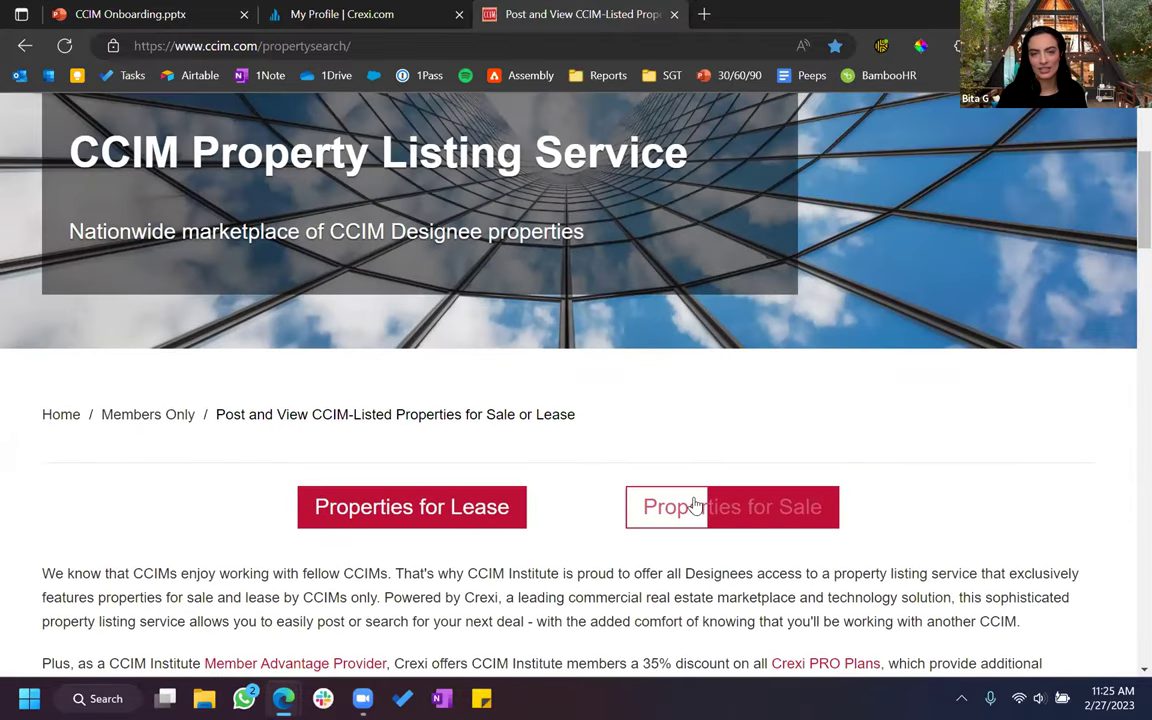
Open CCIM's Properties for Sale page and view its listing options and embedded property search
click(697, 505)
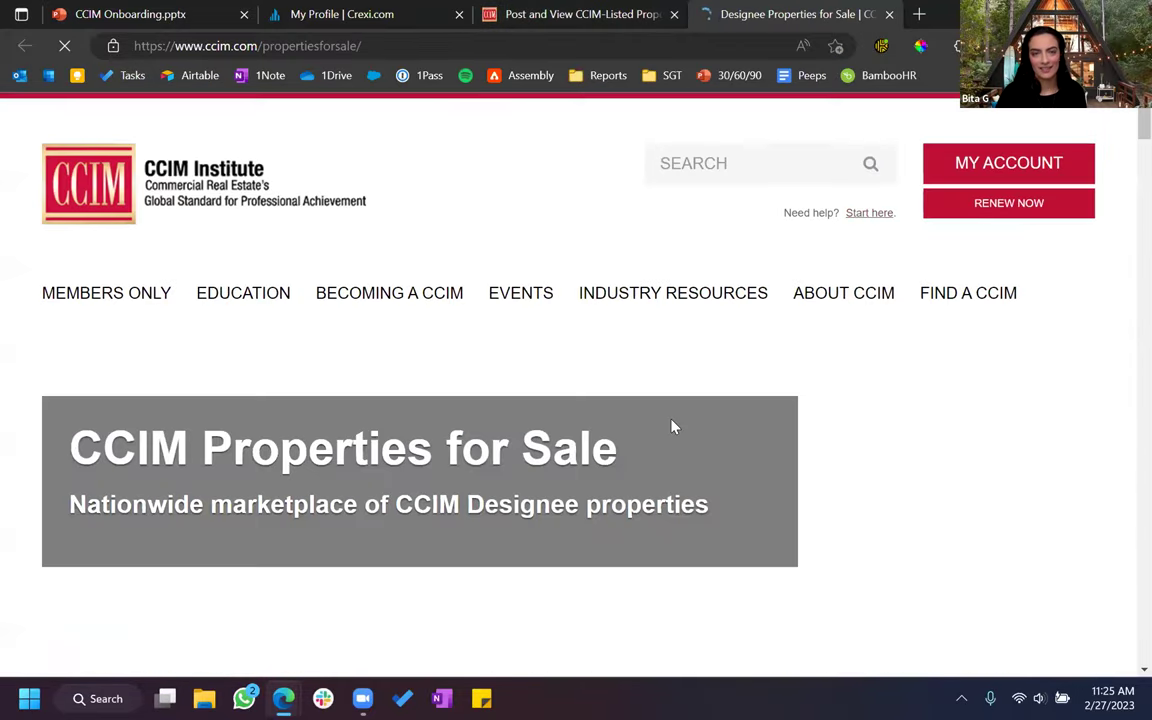
scroll(673, 427, down, 3)
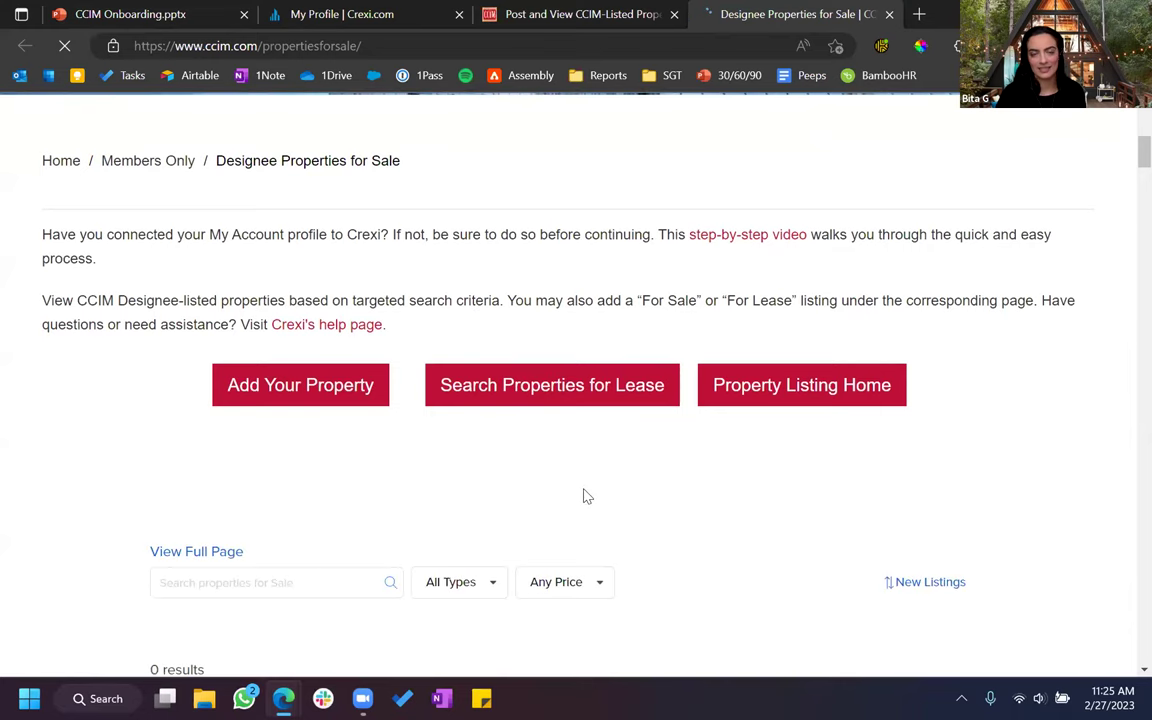
scroll(584, 494, down, 3)
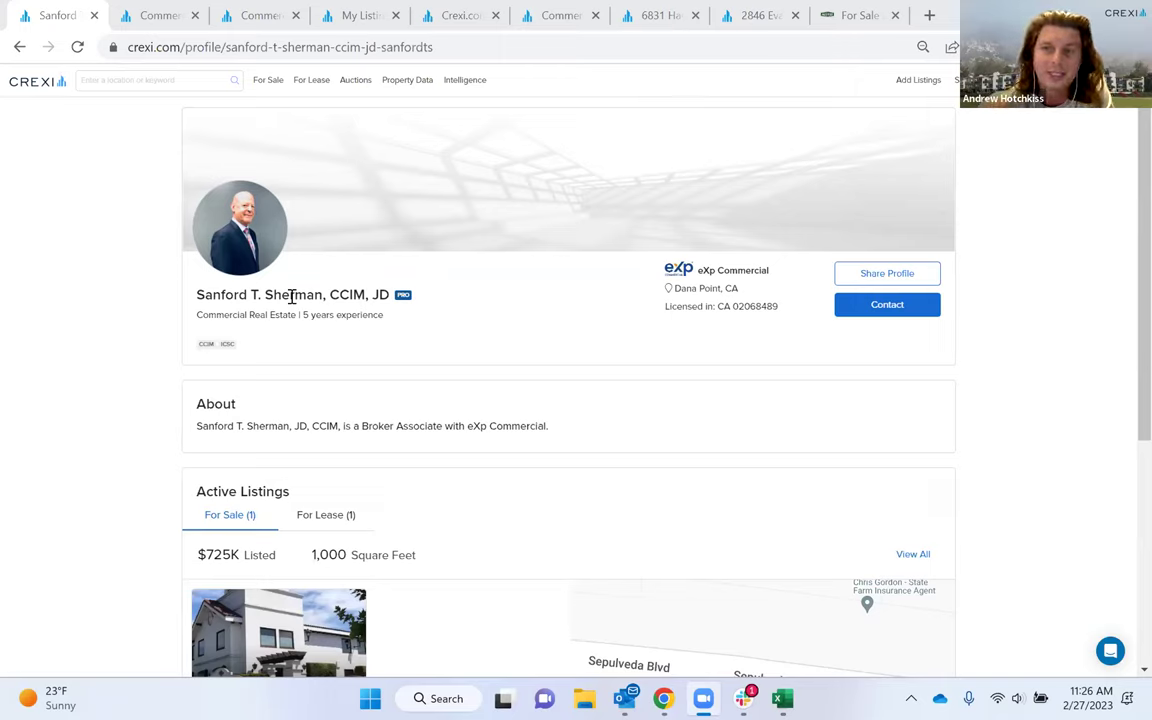
Highlight the association tags on the CCIM broker's Crexi profile, clear the highlight, and switch to the commercial property search home page
click(205, 344)
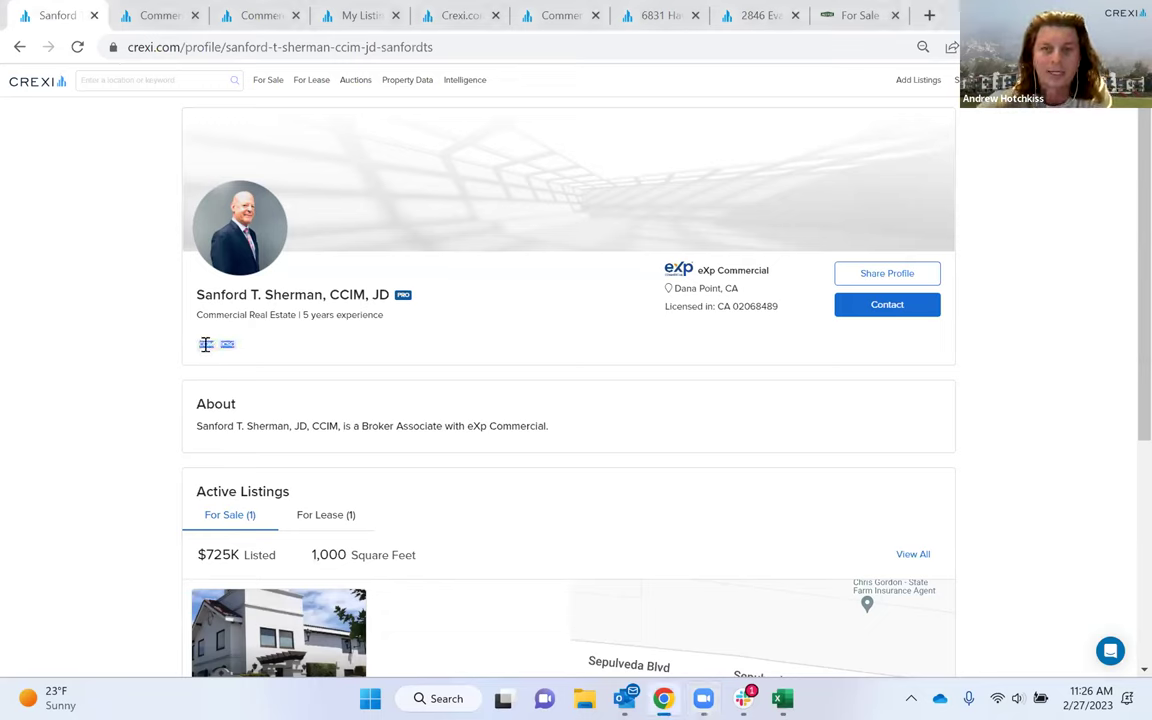
click(202, 346)
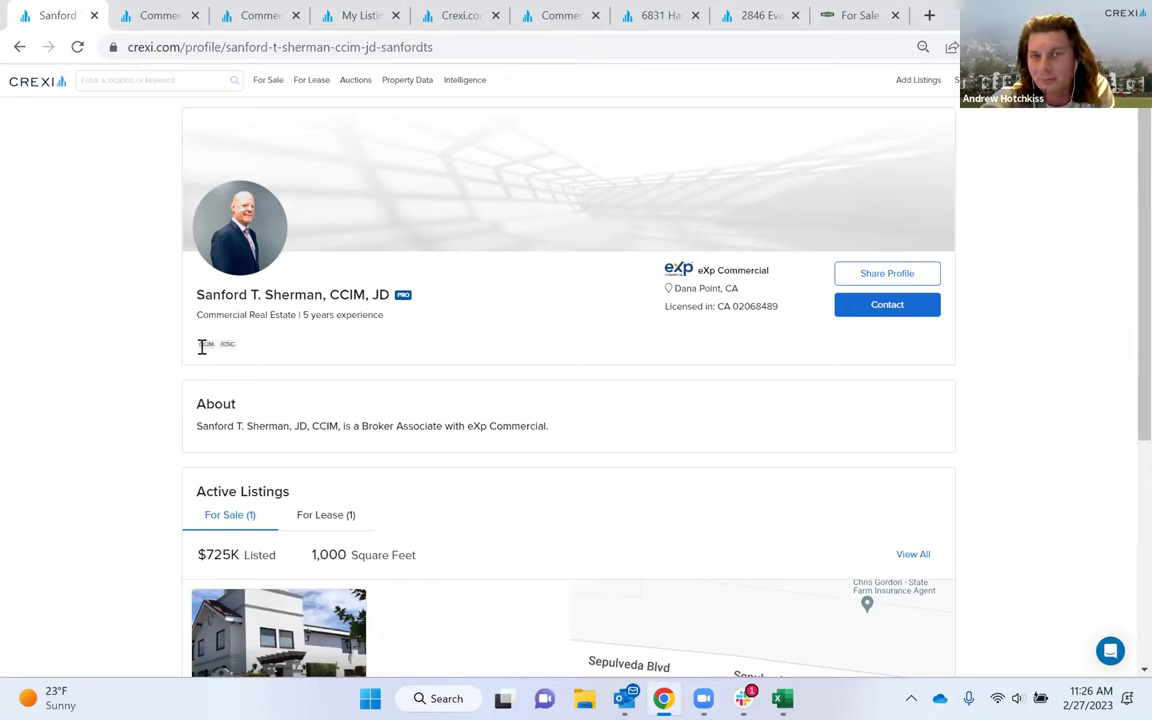
click(155, 12)
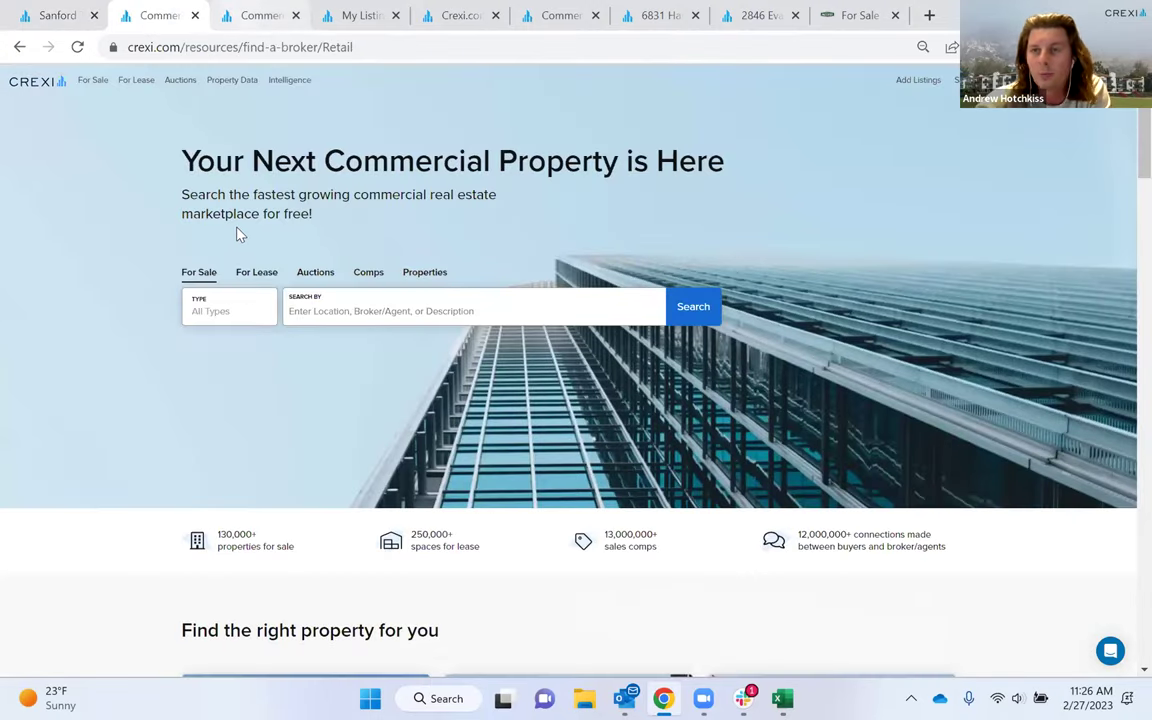
Go to the commercial properties for sale map and filter the listings by the Multifamily property type
key(ctrl+Tab)
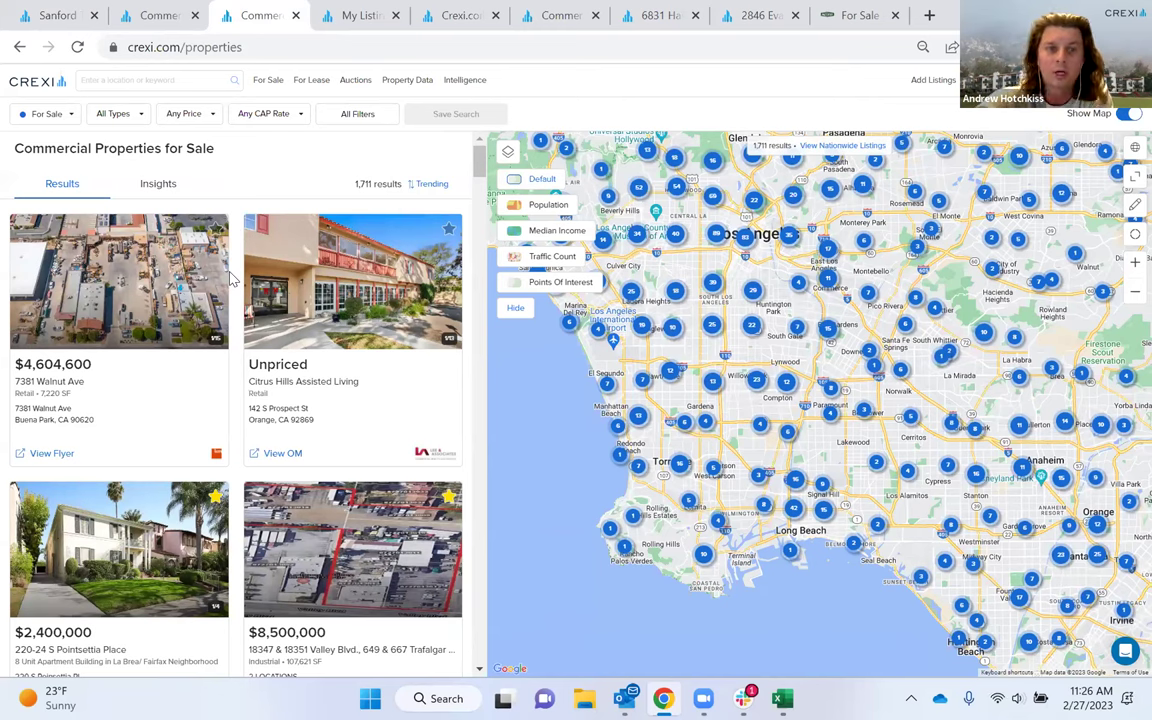
click(125, 113)
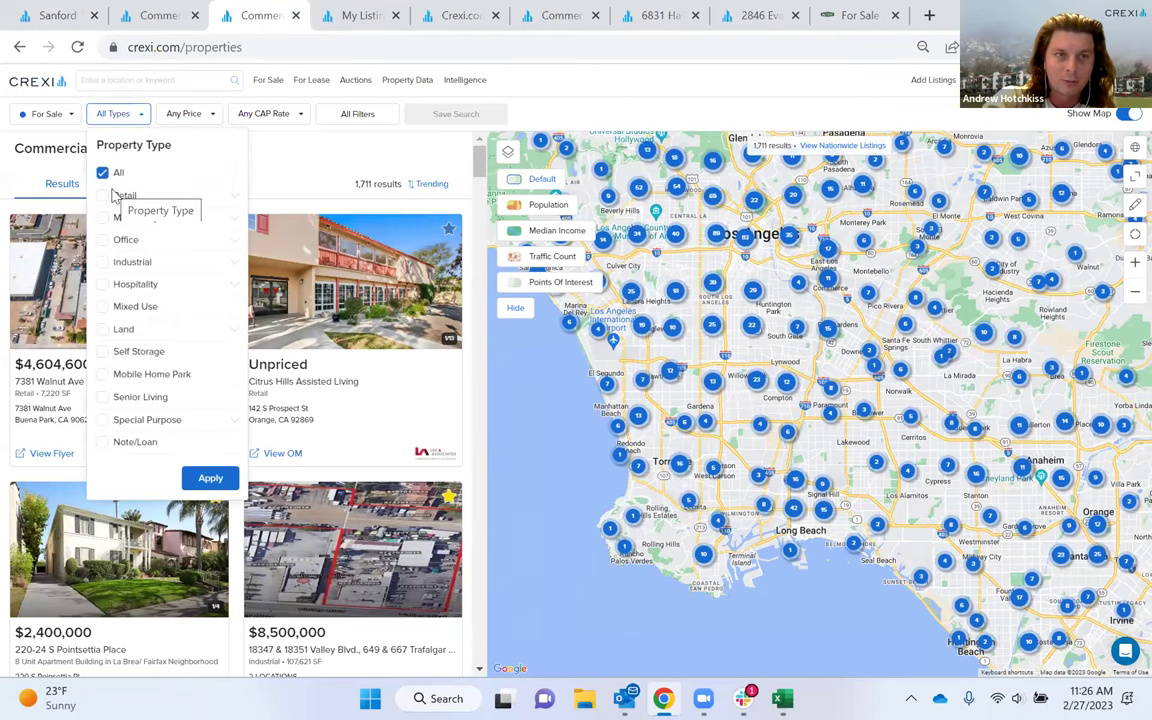
click(102, 217)
click(207, 517)
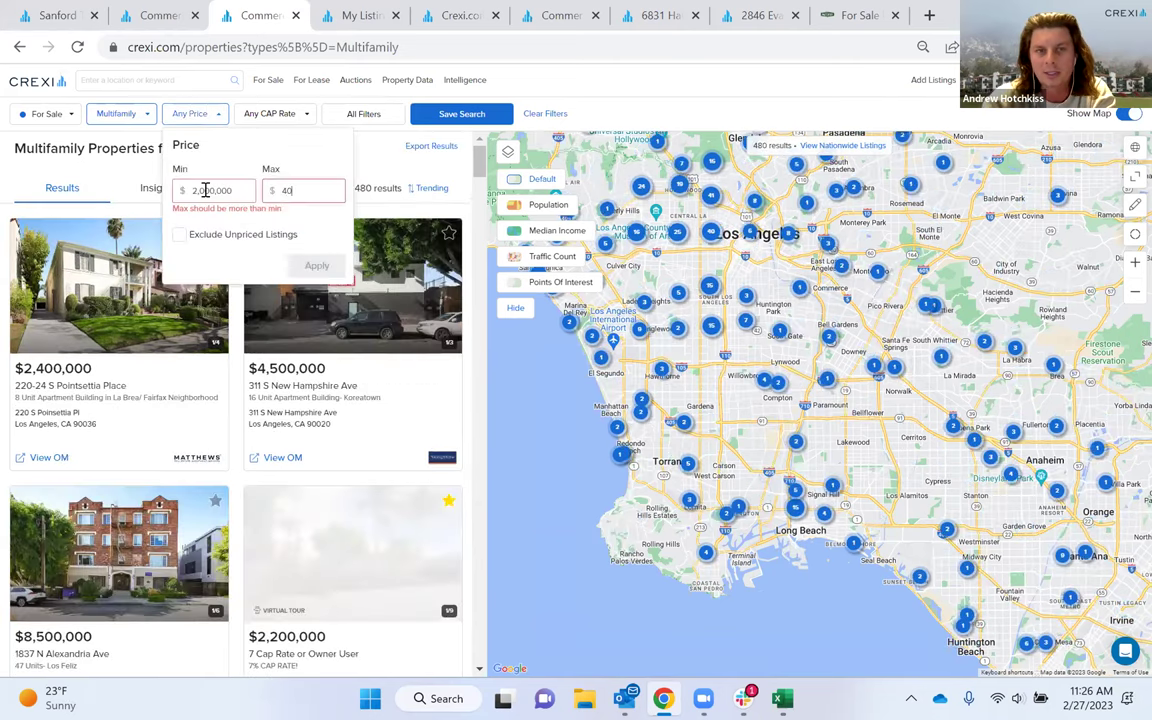
Limit the multifamily search to prices from $2,000,000 to $4,000,000 and dismiss the offer to save the search
text(00000)
click(315, 257)
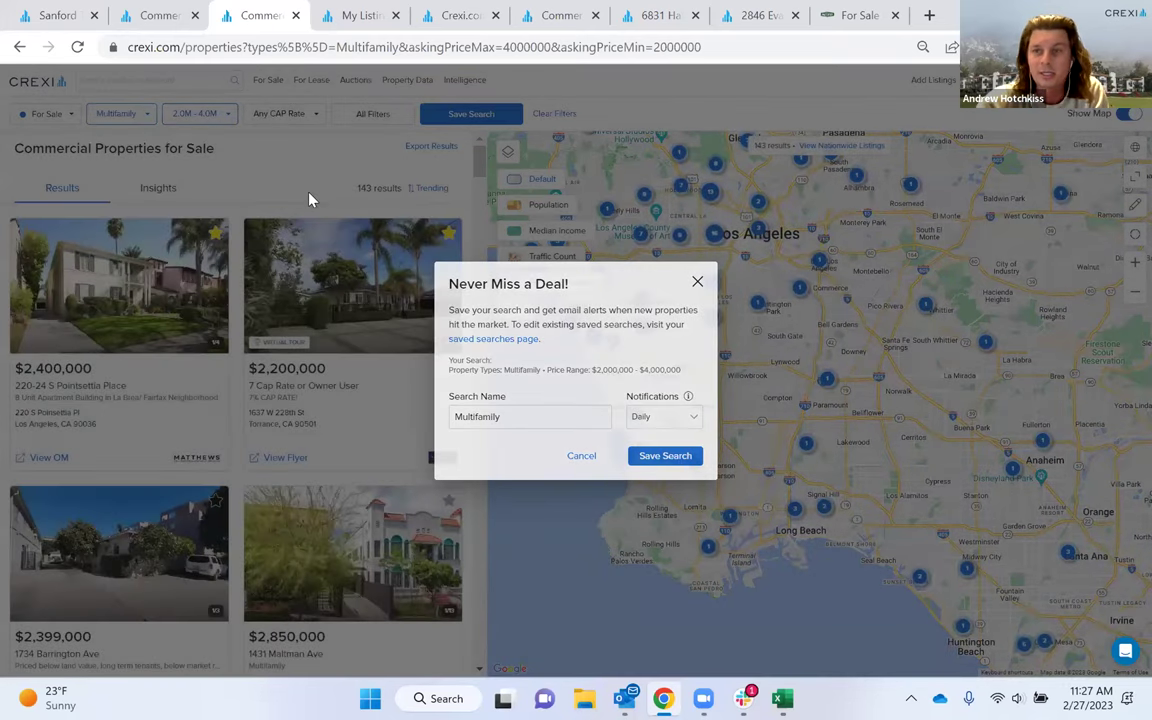
click(310, 199)
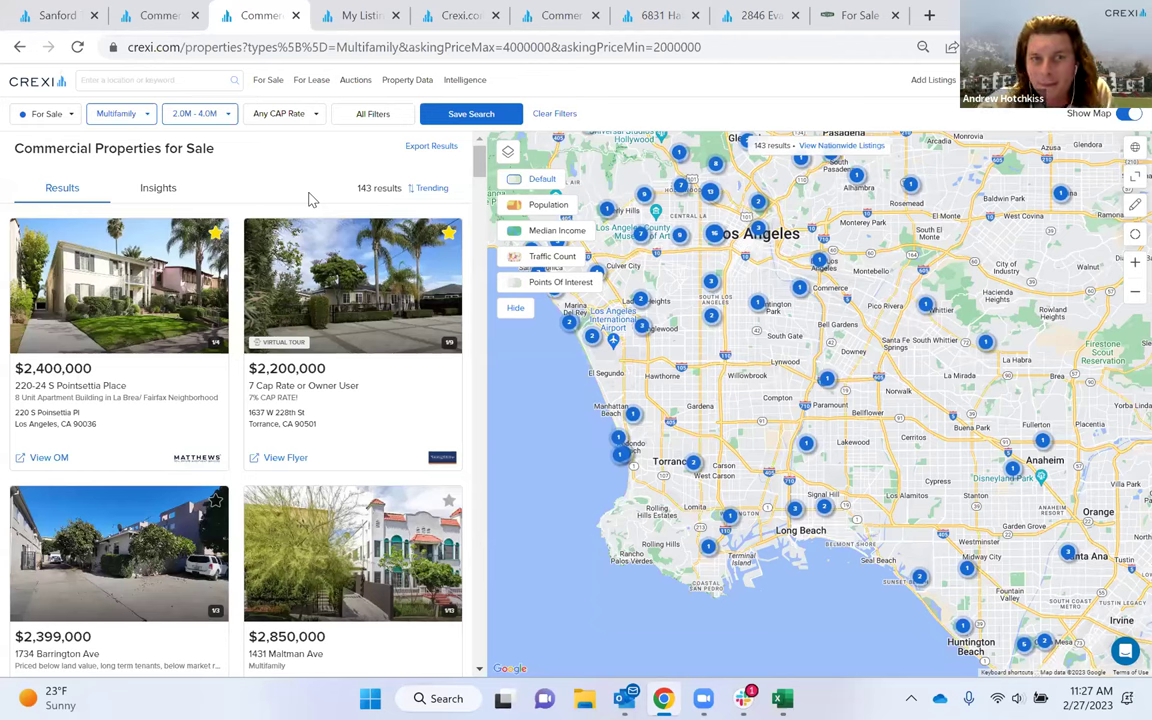
Open the dashboard of the Huge Value-Add Deal 4plex listing and examine its activity overview and marketing blast campaigns
click(457, 16)
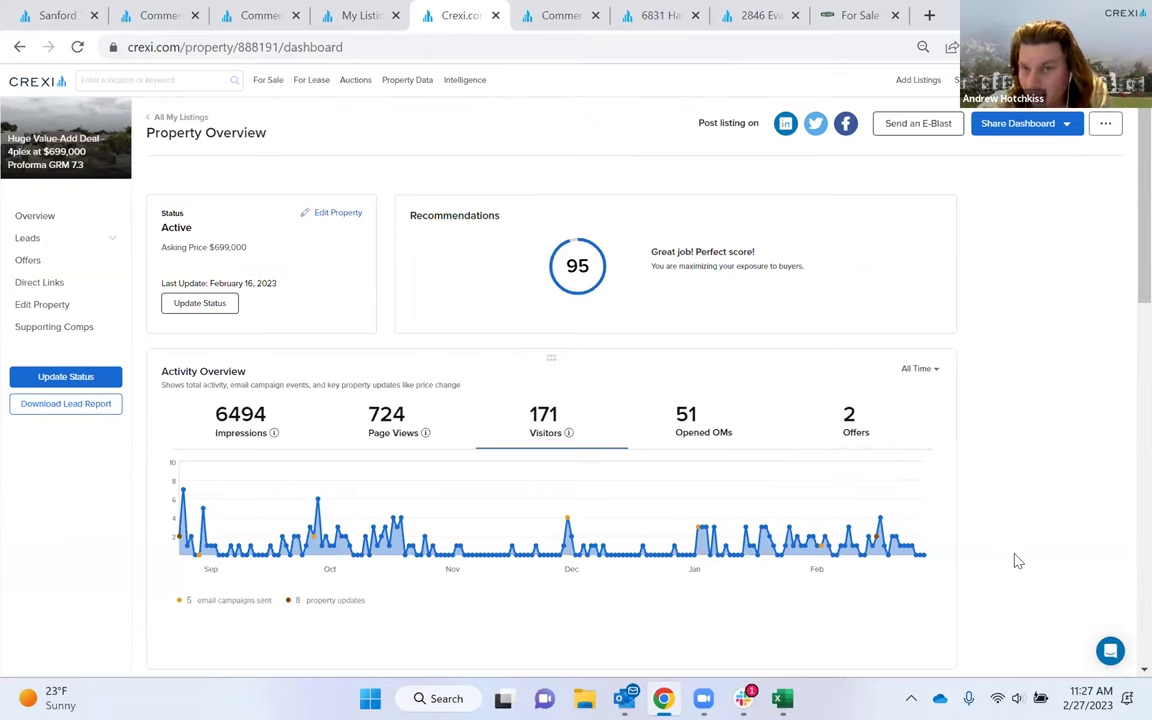
scroll(1015, 561, down, 1)
scroll(1015, 561, down, 3)
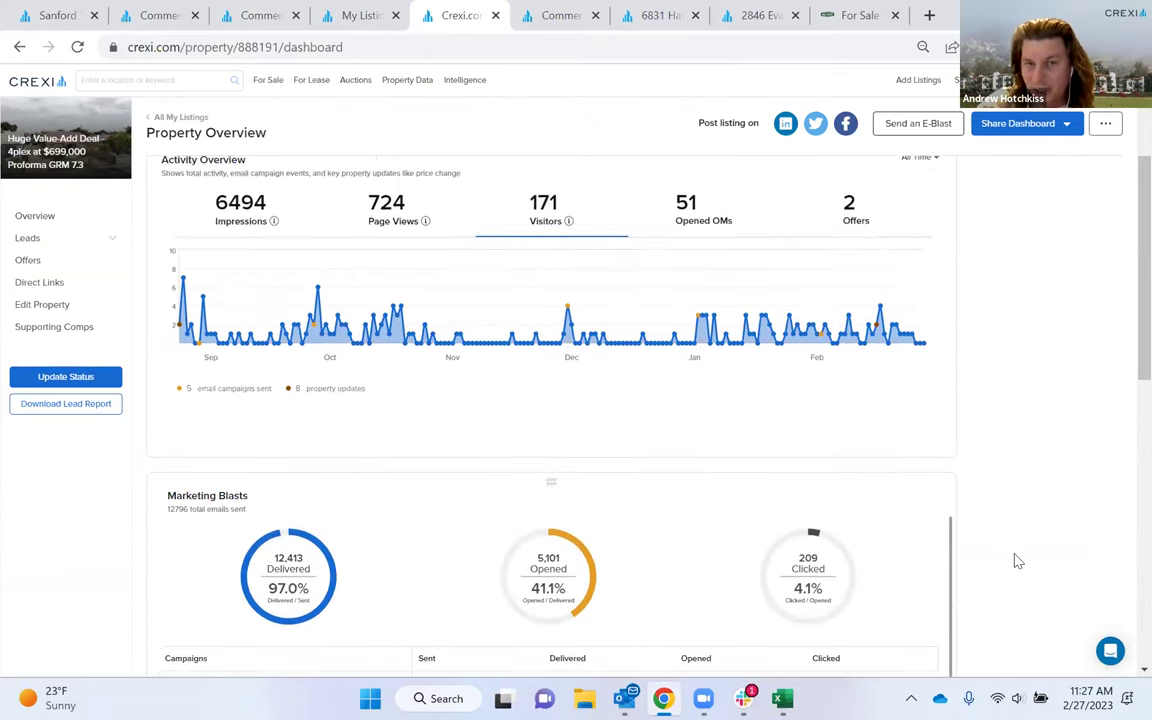
scroll(1015, 561, down, 3)
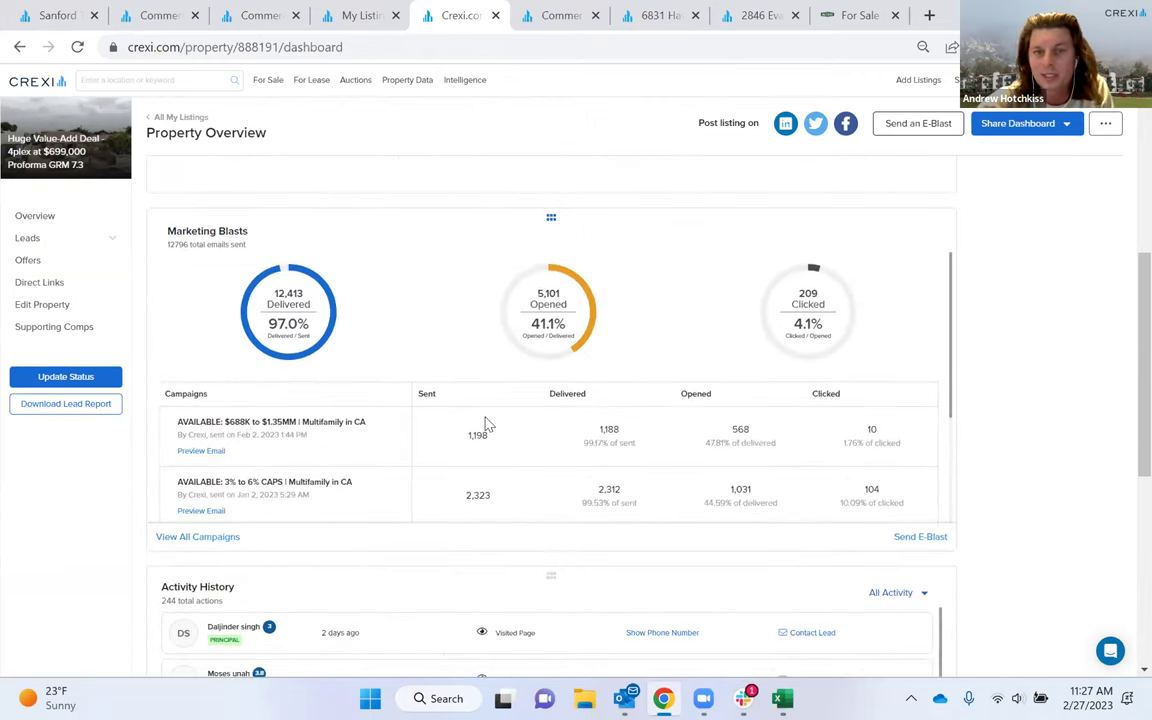
scroll(487, 424, down, 1)
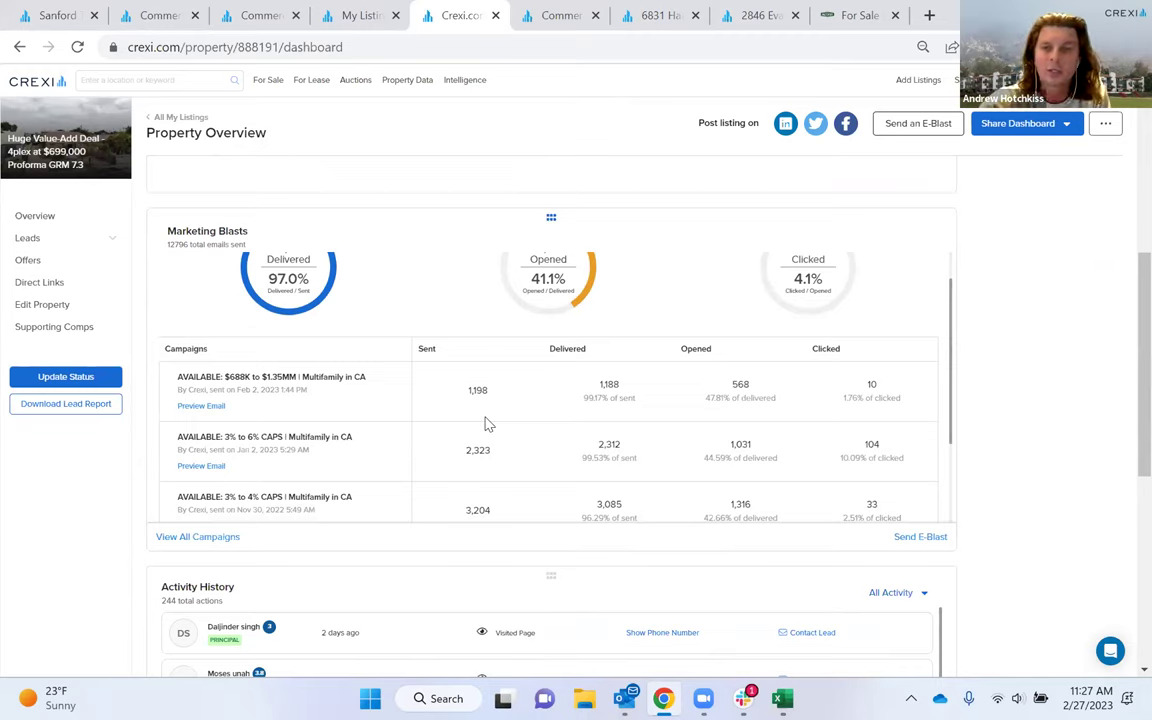
scroll(993, 537, down, 2)
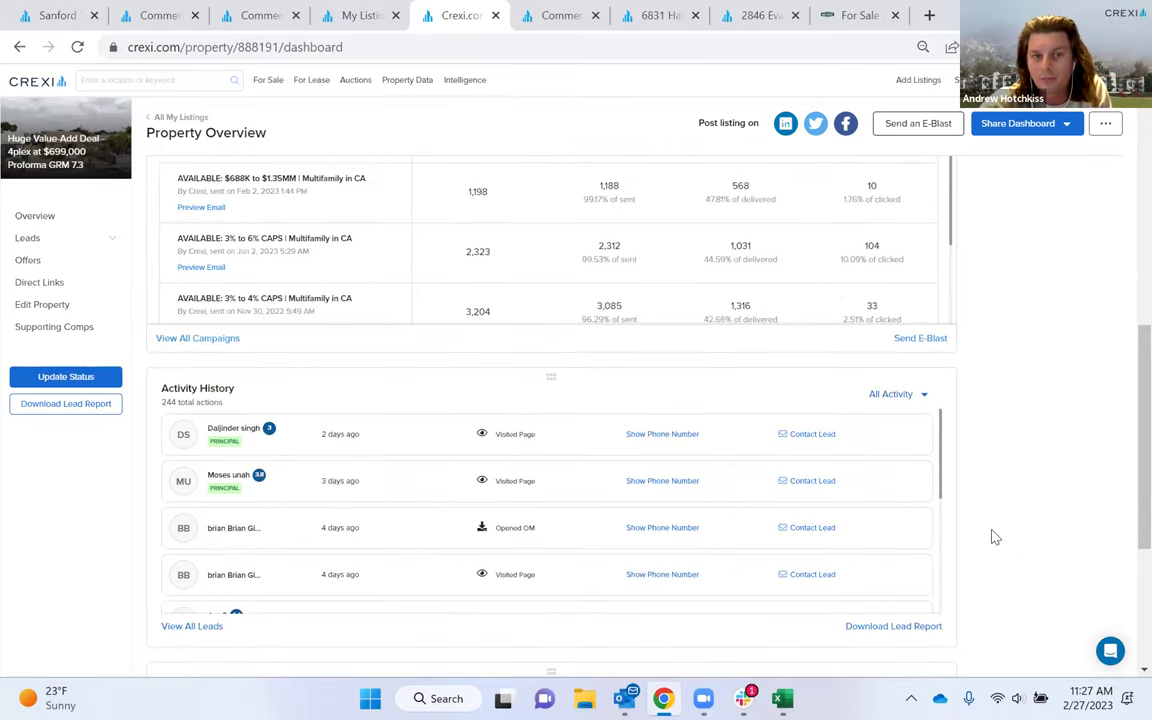
Browse the listing's activity history and open the details of a principal lead who visited the page 7 days ago
scroll(362, 507, down, 1)
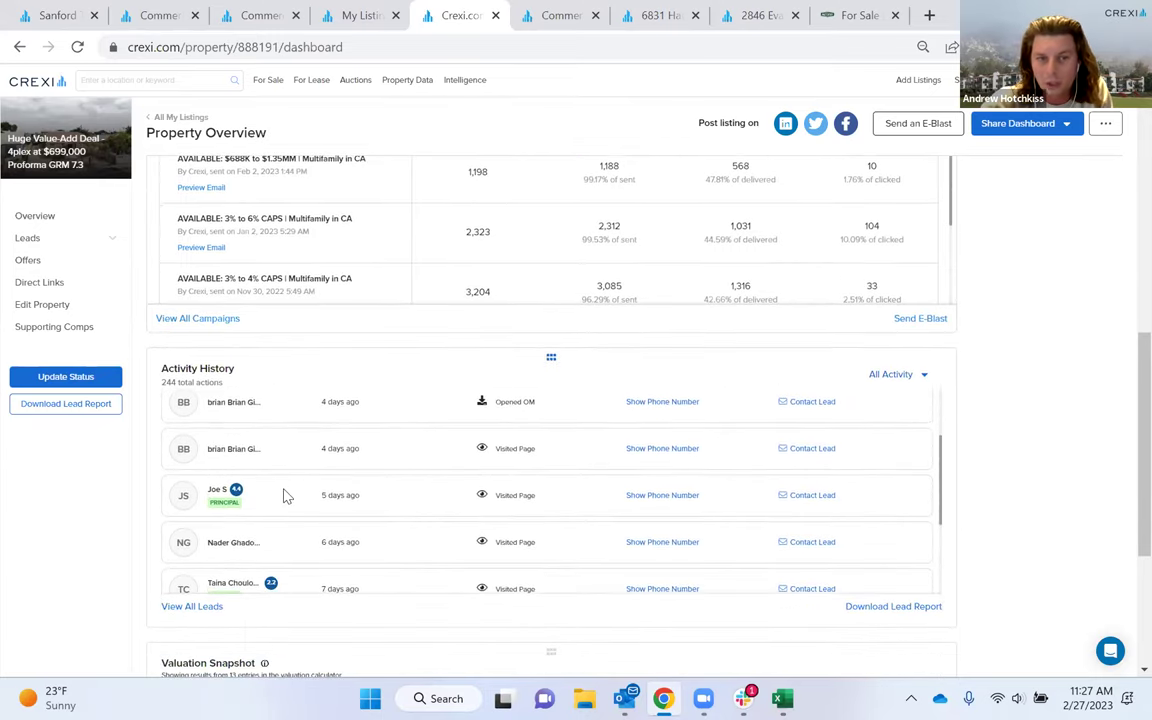
scroll(280, 485, down, 1)
click(238, 521)
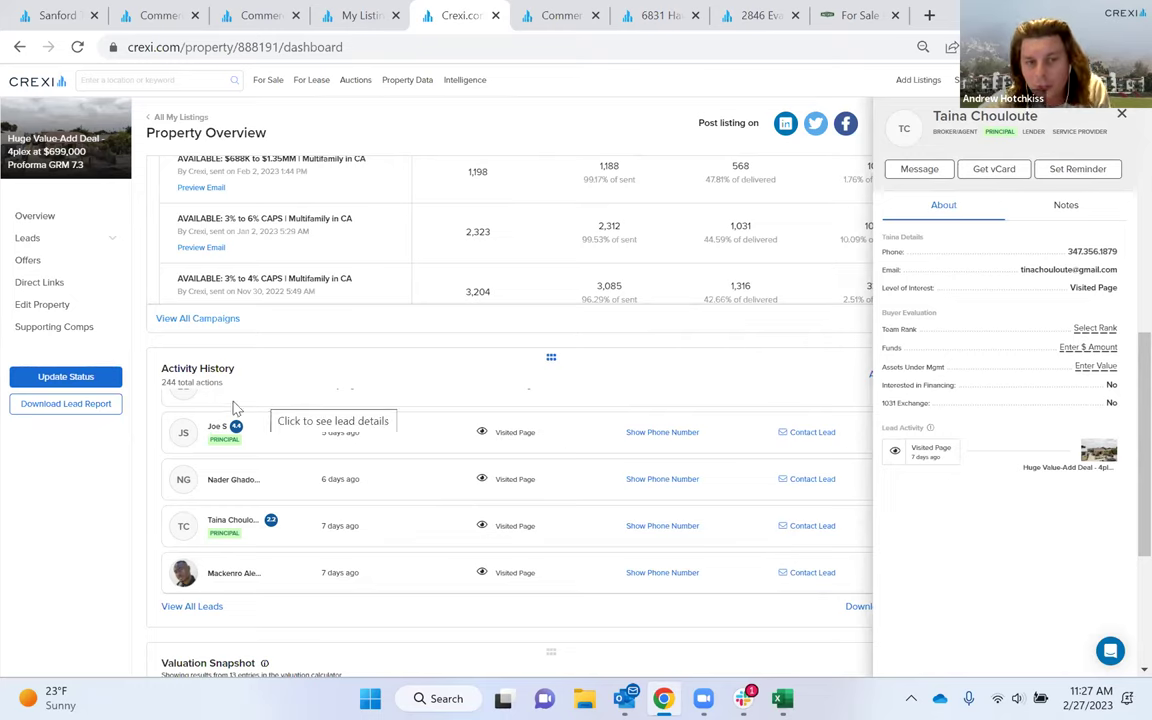
Download the listing's lead report and, in Excel, set the Industry Role filter to include all roles
click(70, 408)
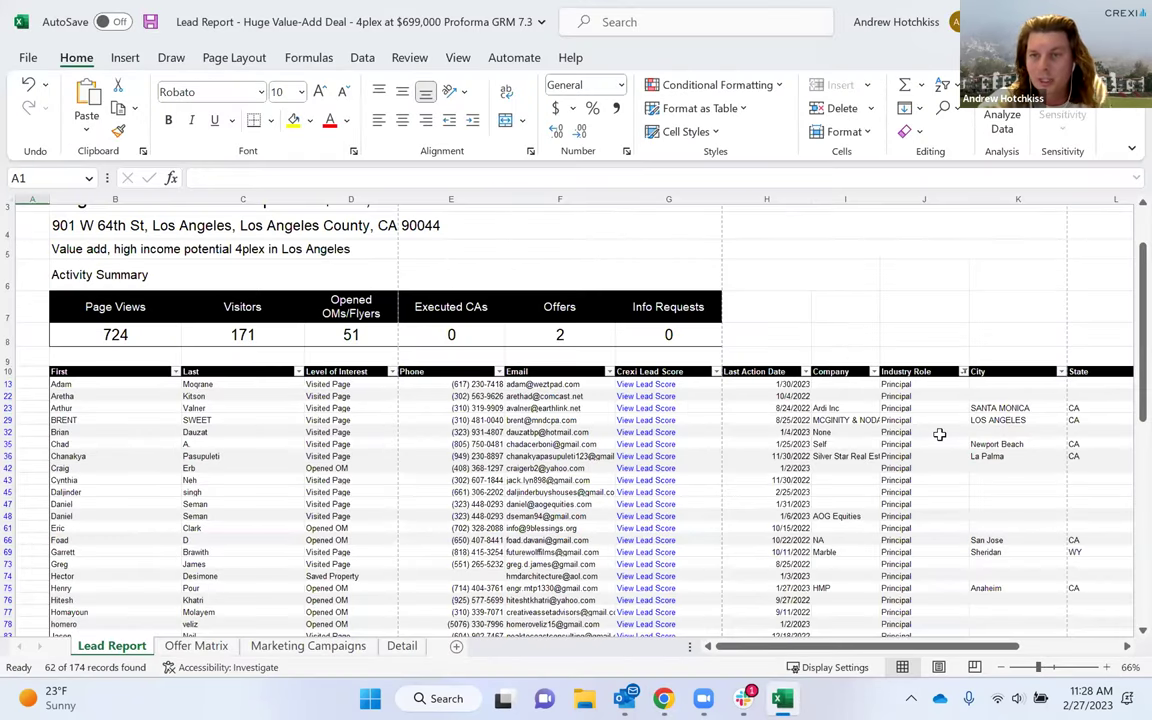
click(962, 371)
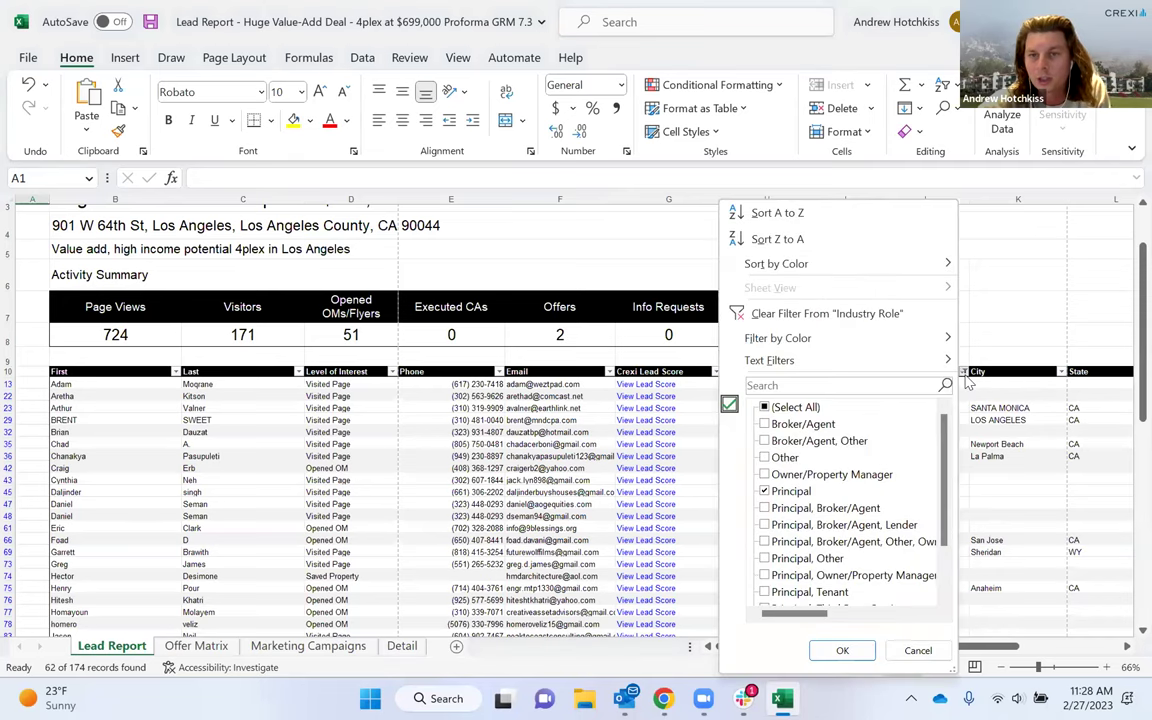
click(792, 407)
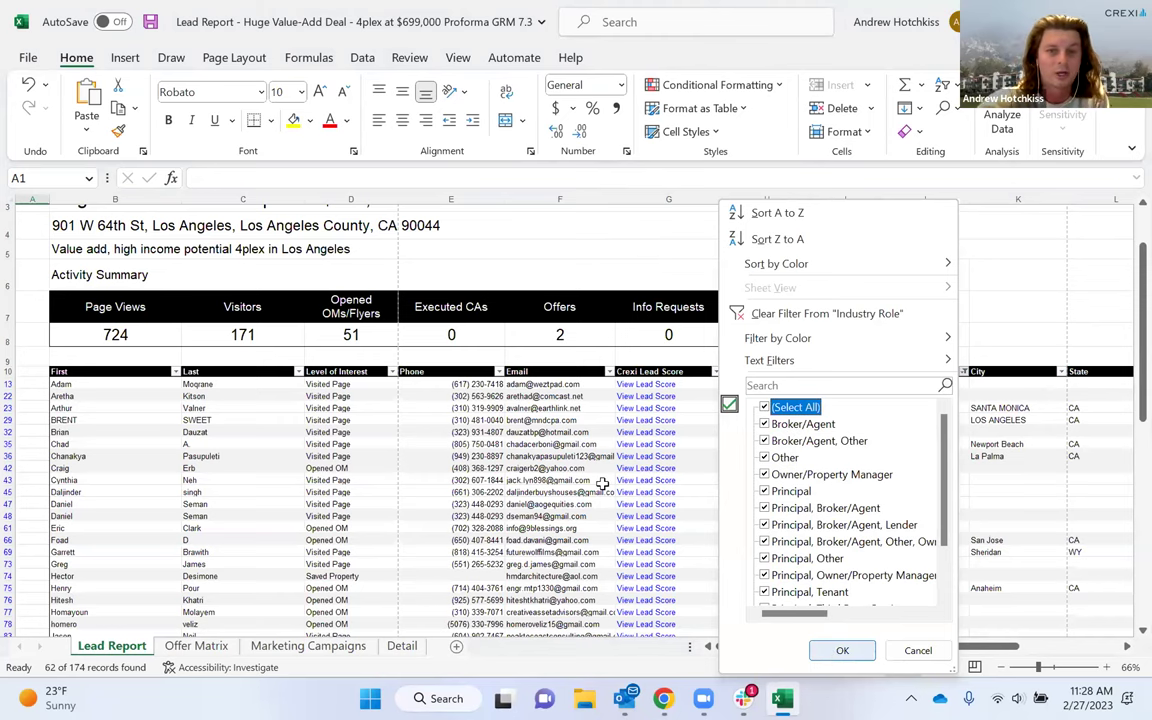
key(Return)
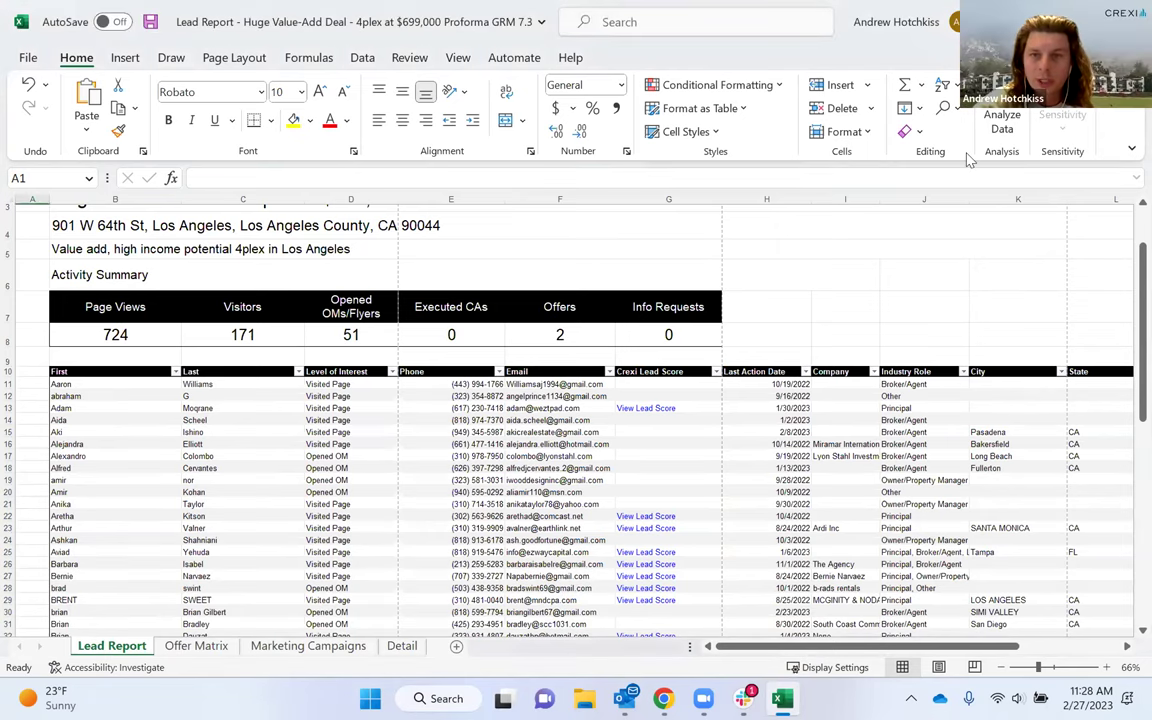
Switch back to Crexi, view the sales comps, and open the Hawthorn Ave comp to examine its property, closing and contact details
key(alt+Tab)
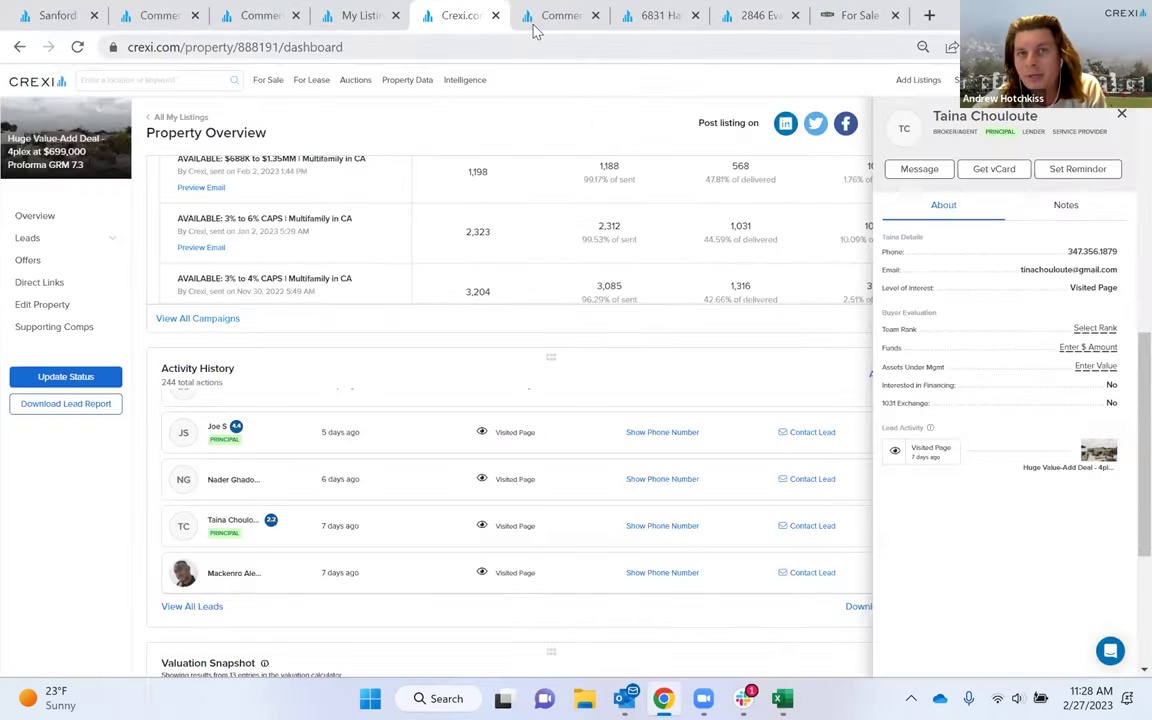
key(ctrl+Tab)
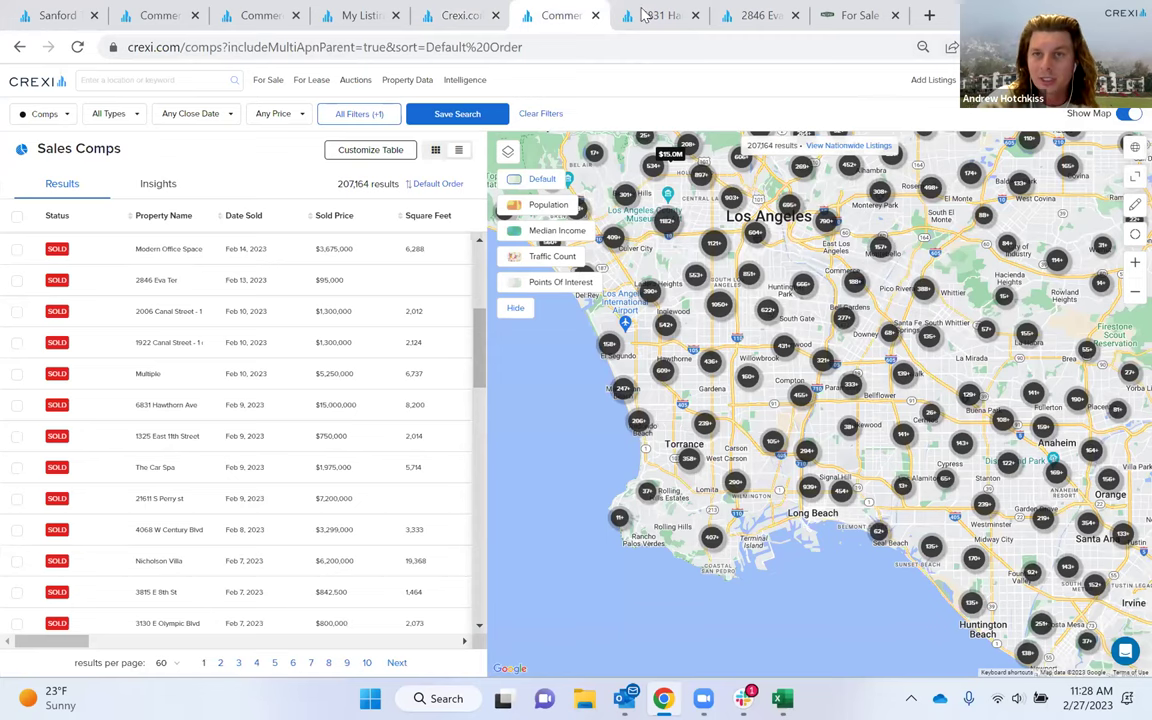
key(ctrl+Tab)
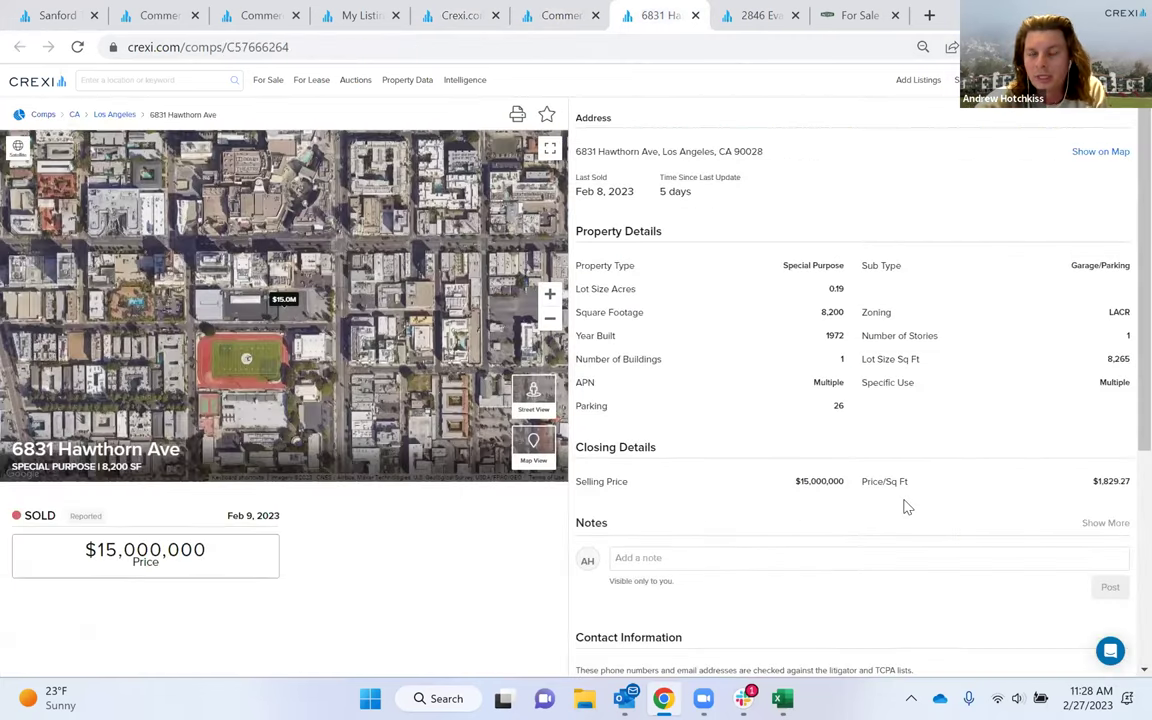
scroll(765, 425, down, 1)
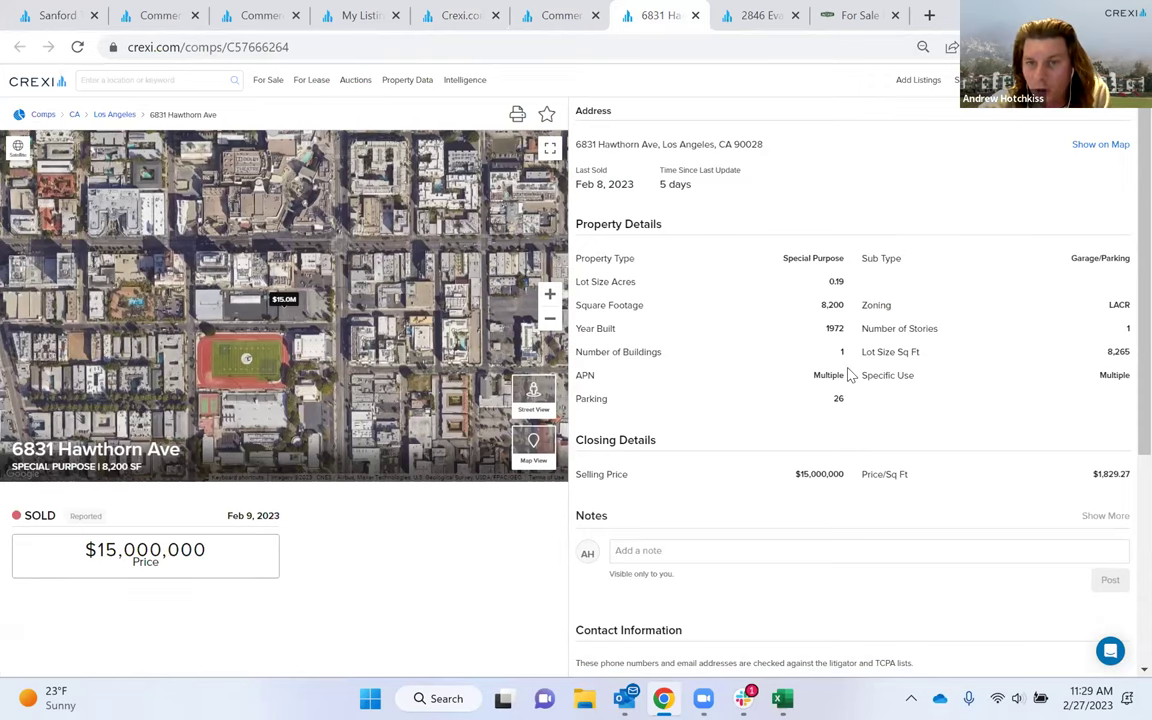
scroll(848, 373, down, 3)
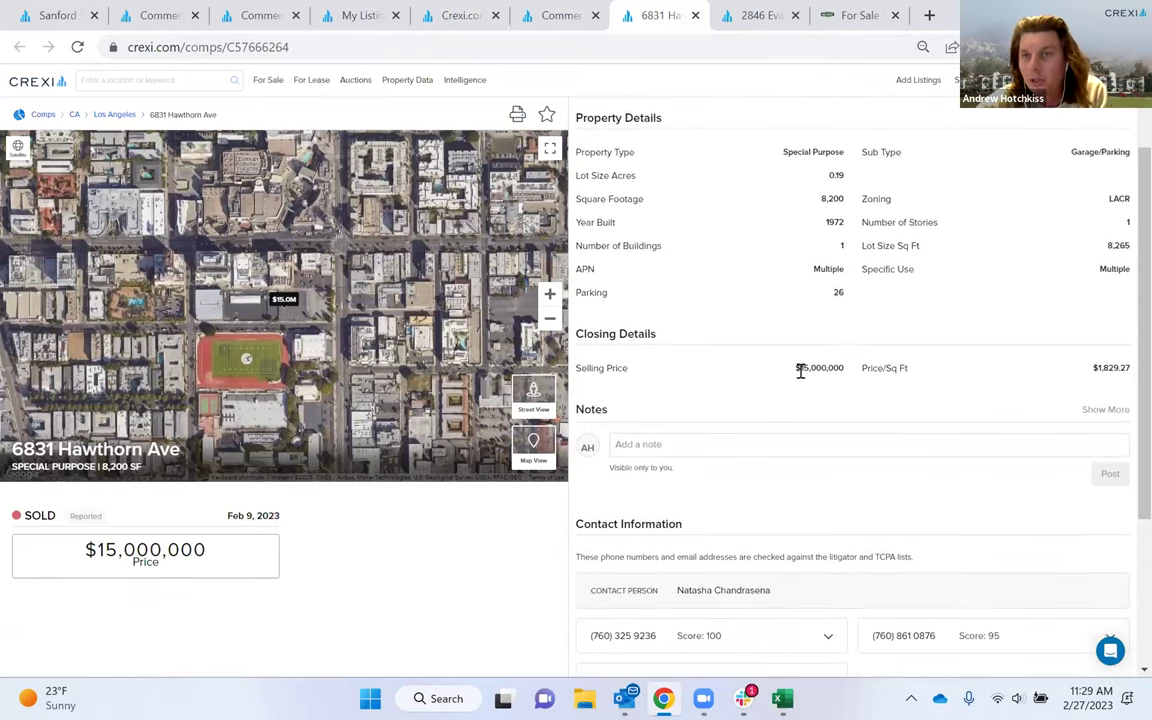
scroll(830, 265, down, 2)
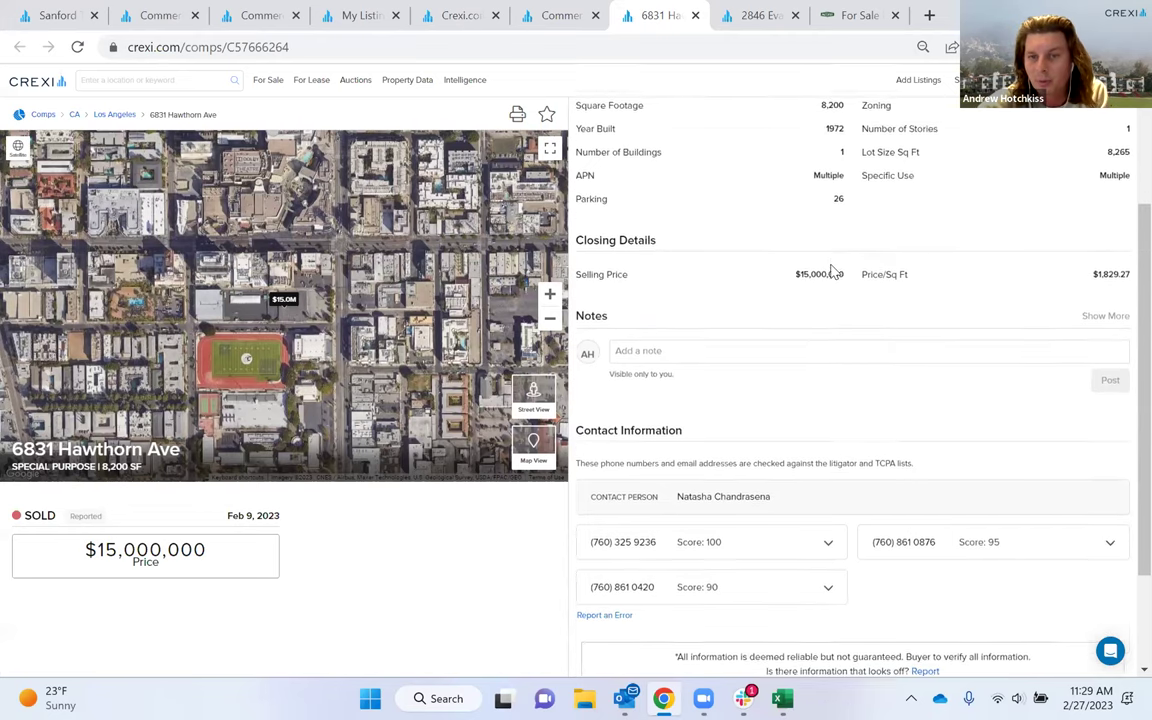
scroll(830, 265, down, 3)
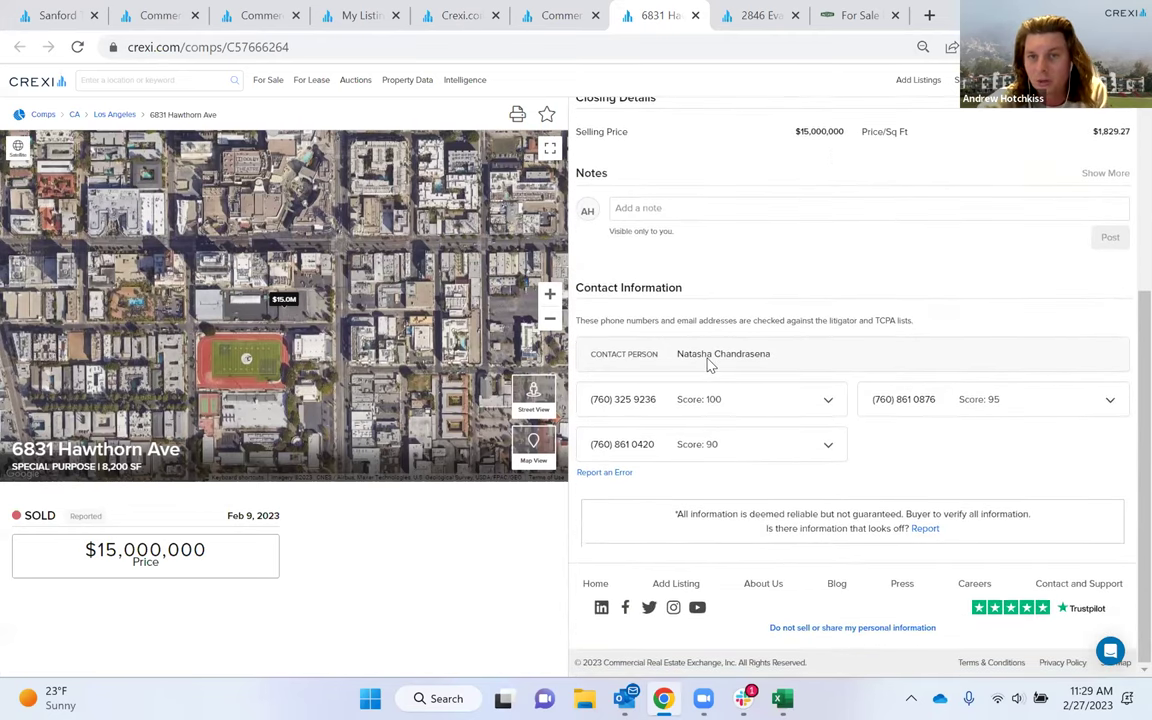
Examine the contact person and phone numbers listed in the Hawthorn Ave comp's contact information
double_click(708, 365)
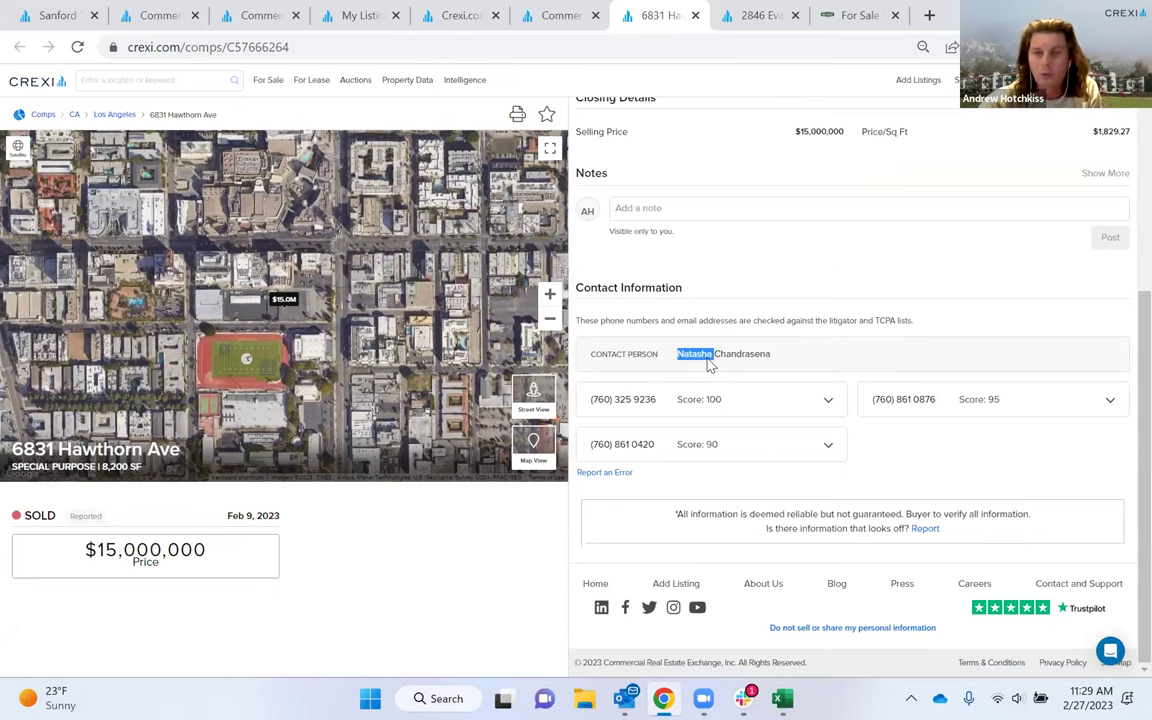
triple_click(708, 365)
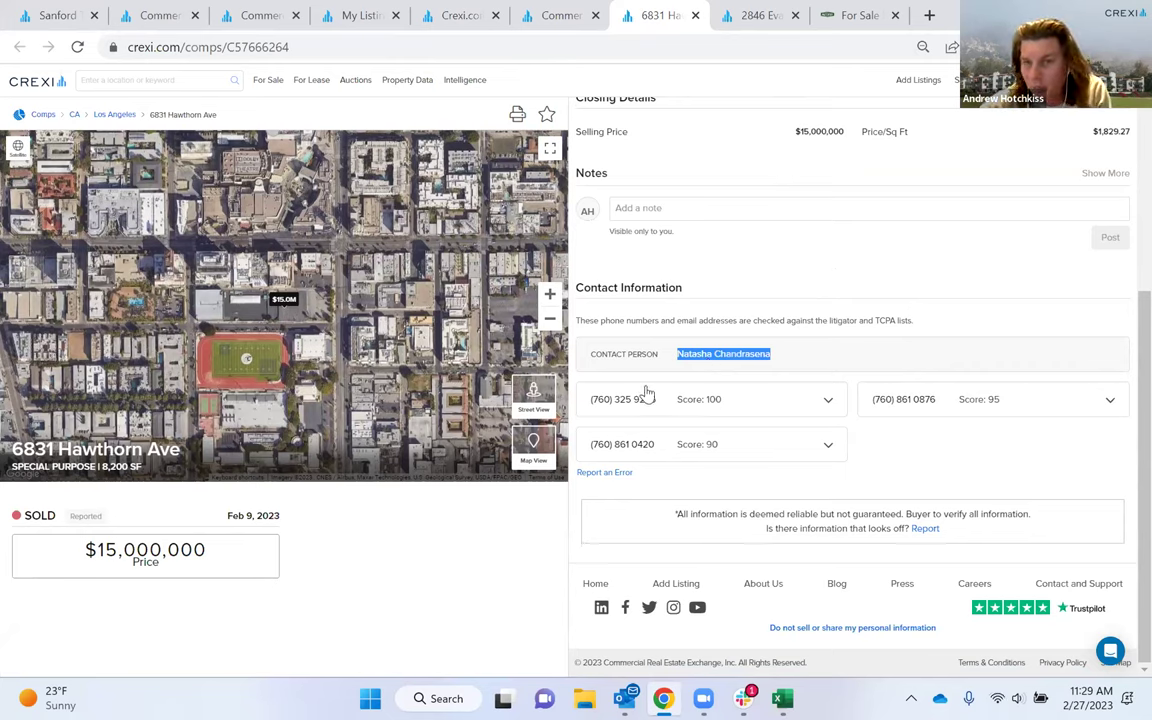
click(841, 338)
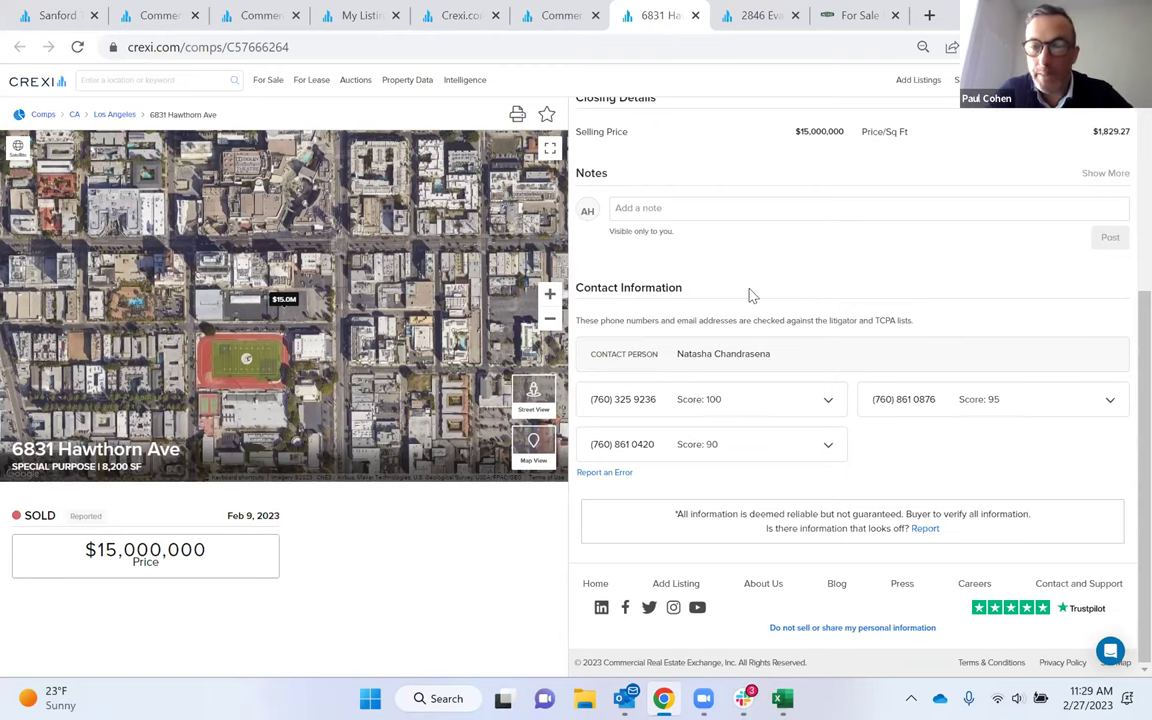
scroll(751, 296, up, 2)
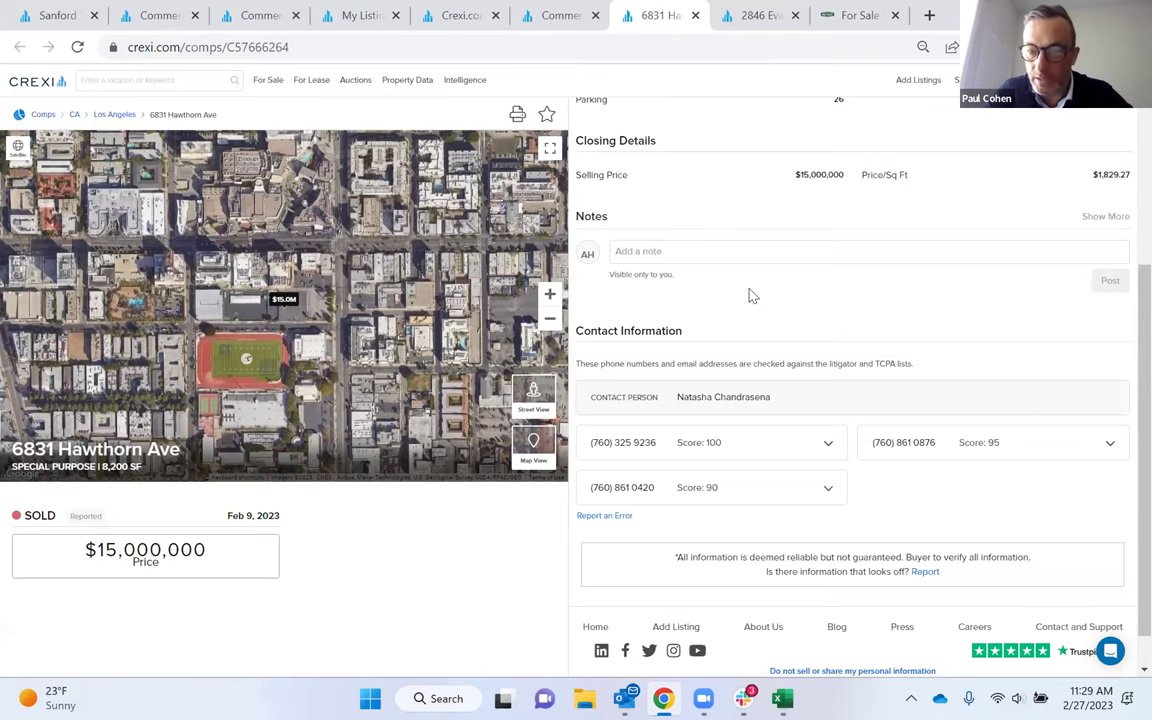
Return to the sales comps results and filter them to the Land property type with all its subtypes
click(556, 28)
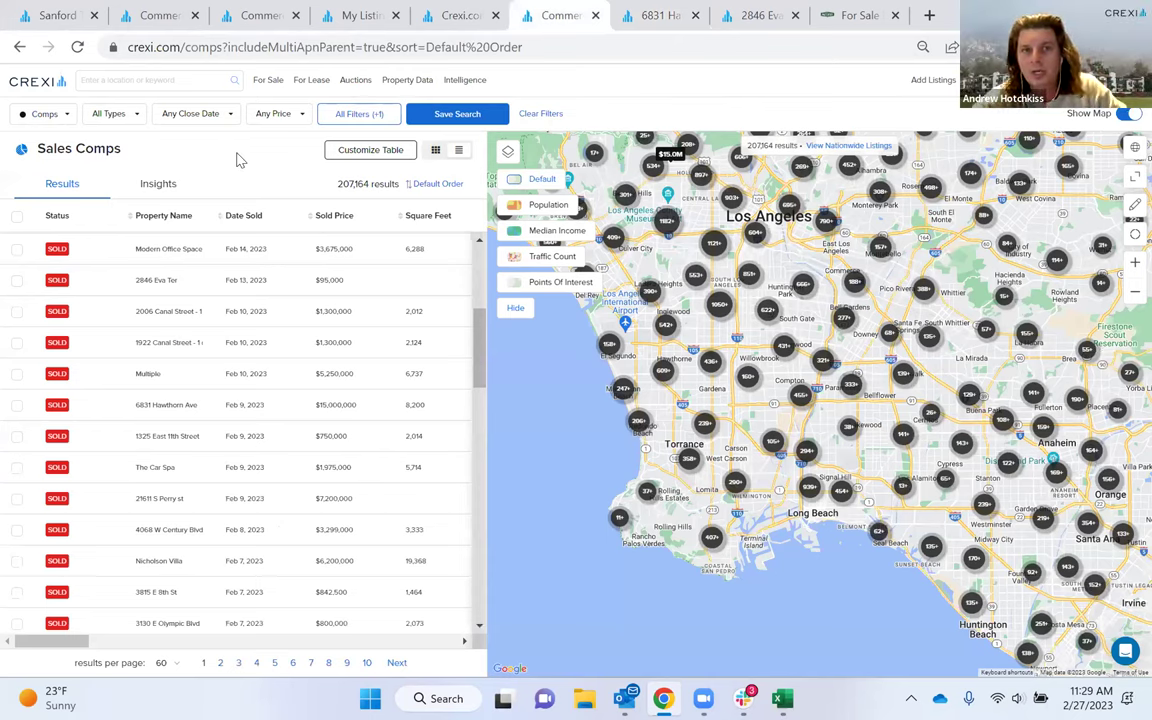
click(109, 113)
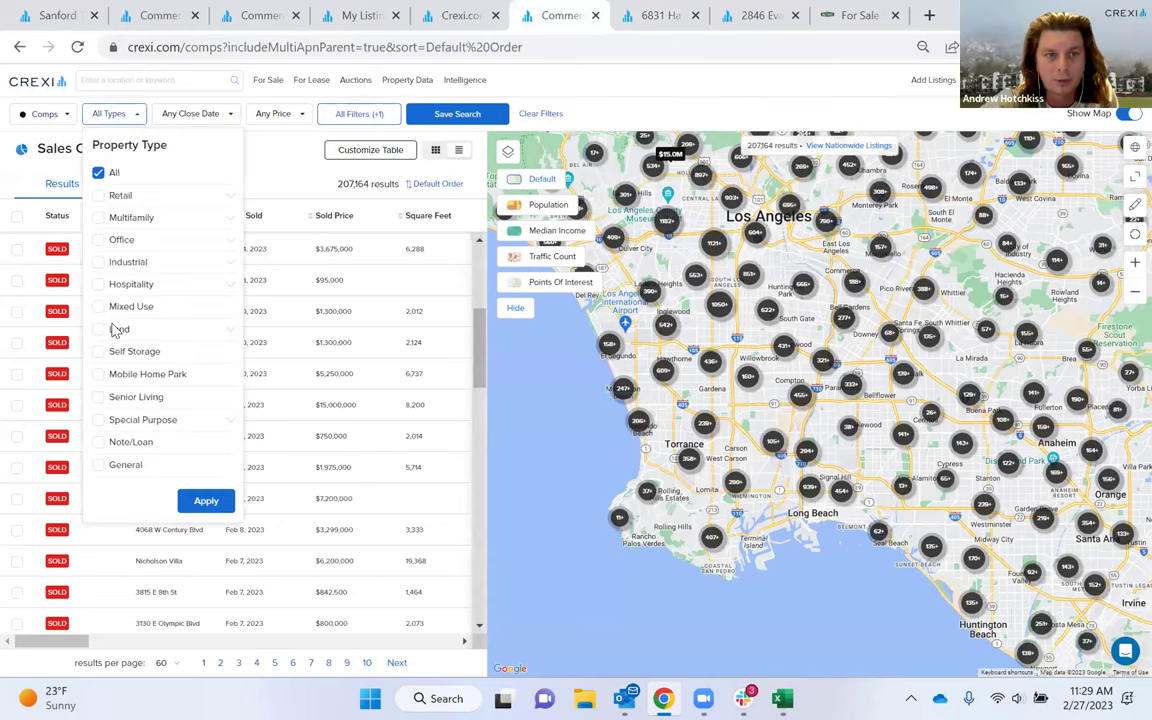
click(98, 330)
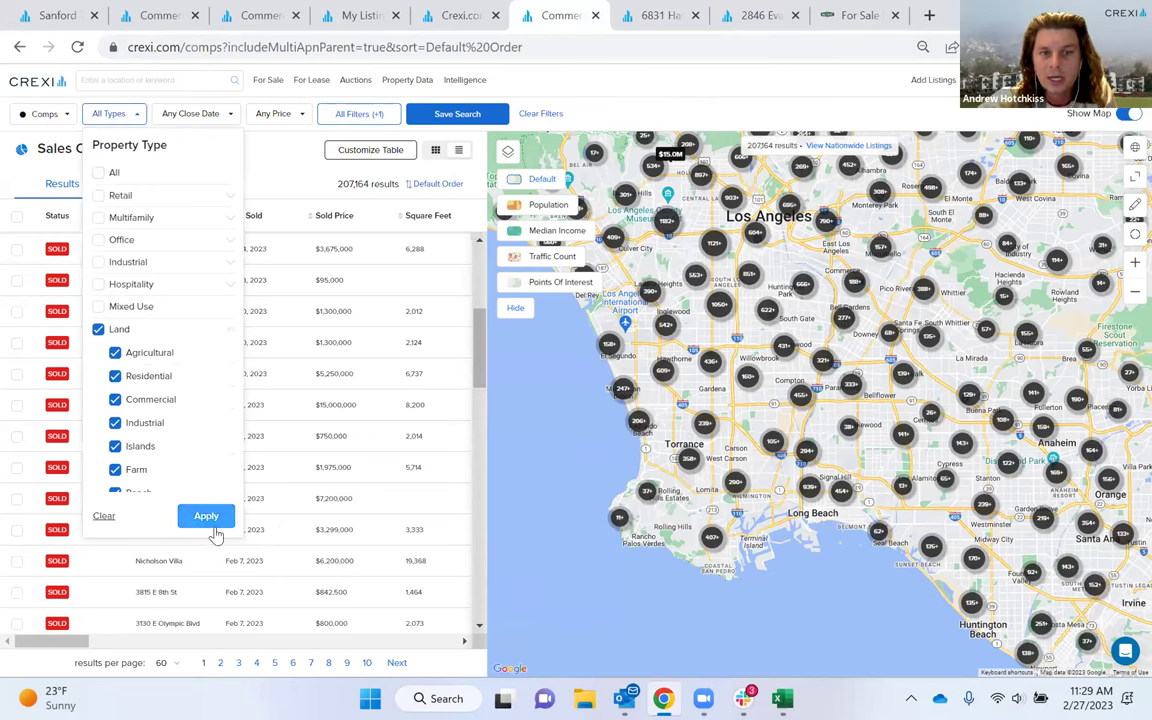
click(206, 516)
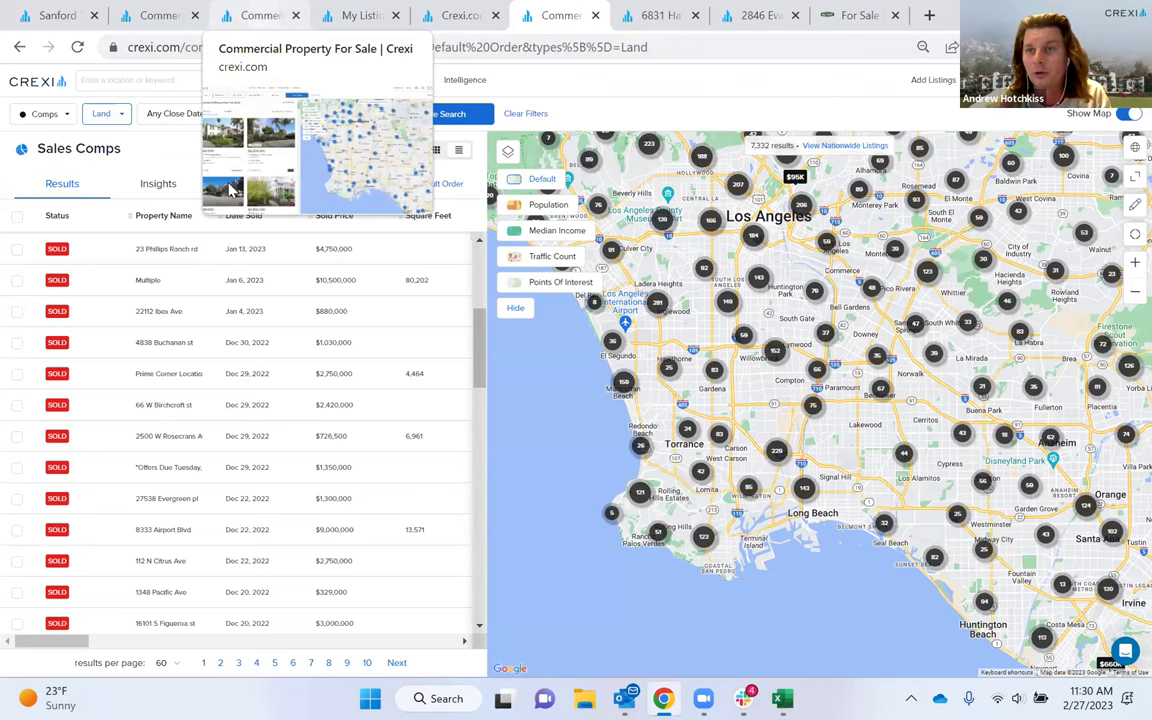
Open the 123 Peter Group from the saved properties and view the comments and likes page of its 53 Key Motel listing
click(229, 190)
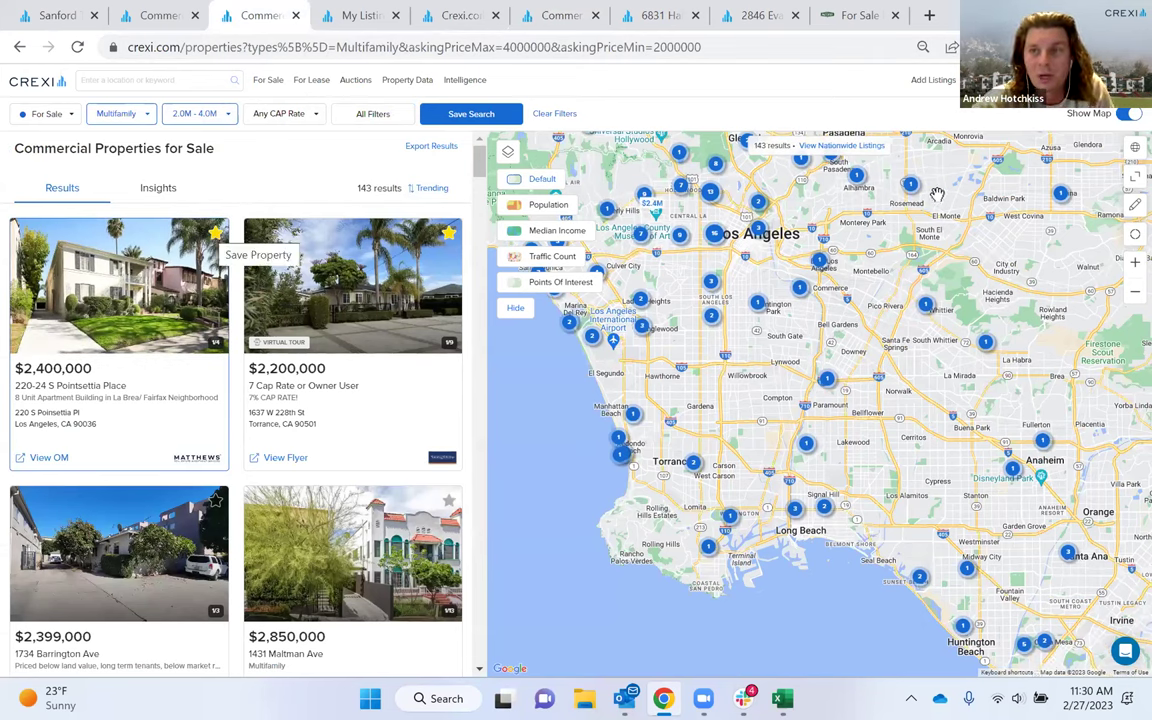
mouse_move(980, 80)
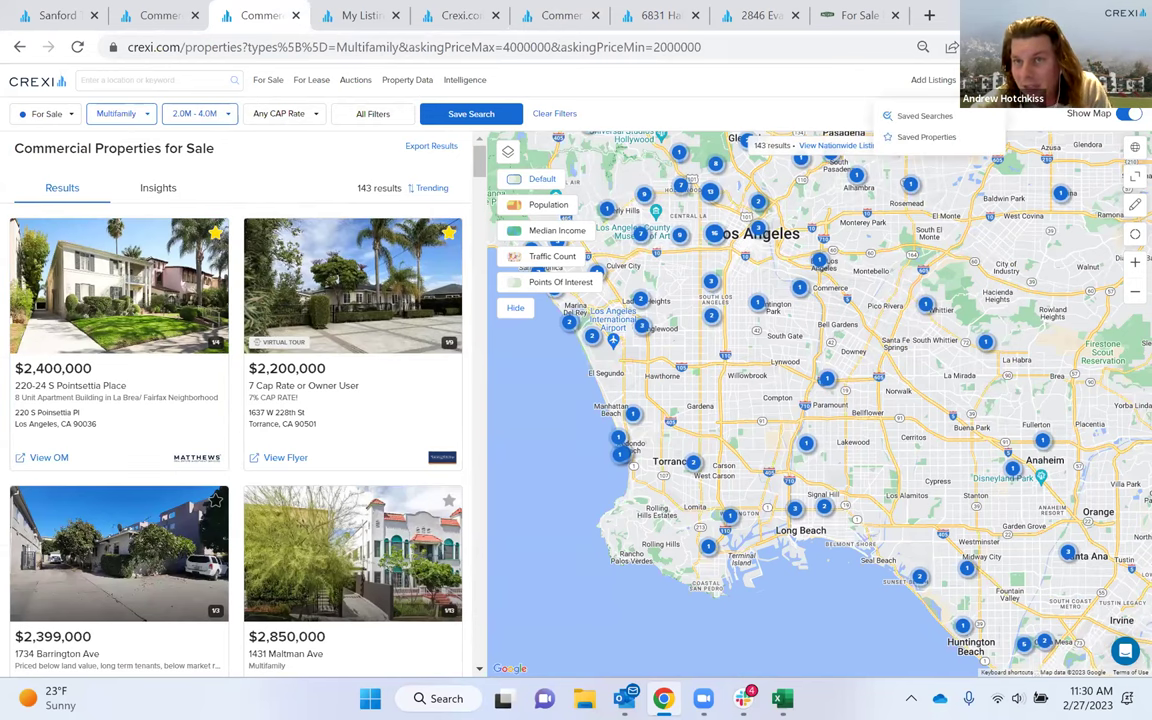
click(940, 141)
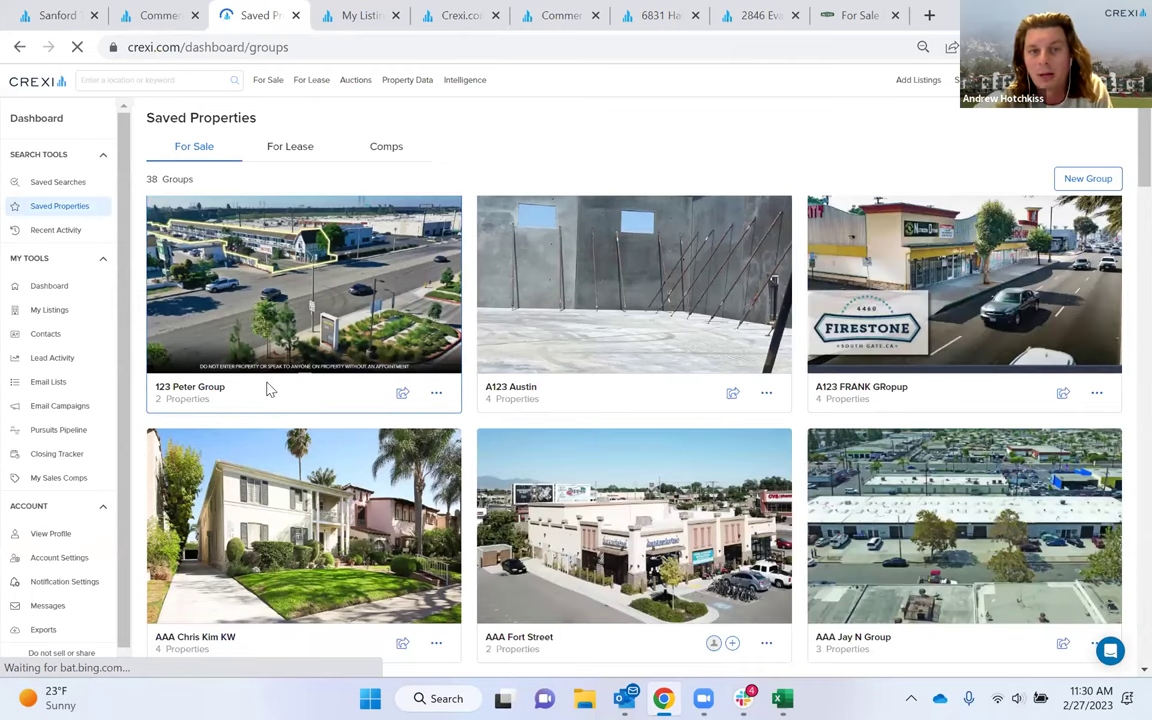
click(268, 390)
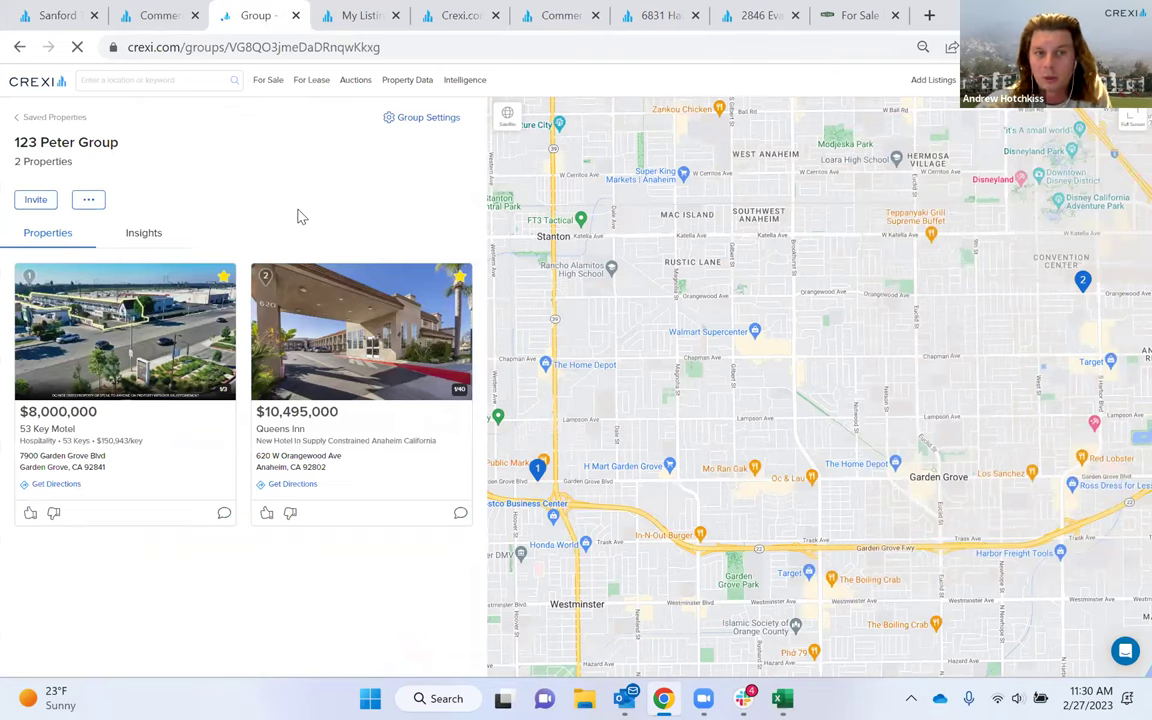
click(117, 437)
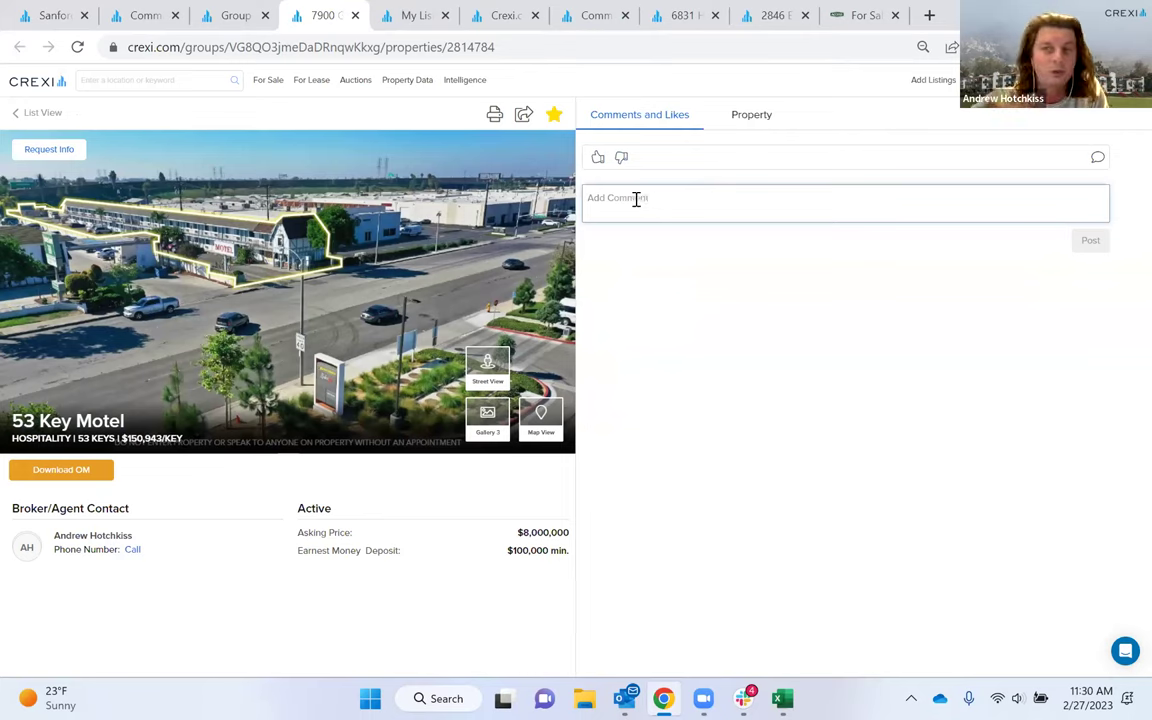
Generate the printable report for the 123 Peter Group and review its cover, location map and property table
click(232, 20)
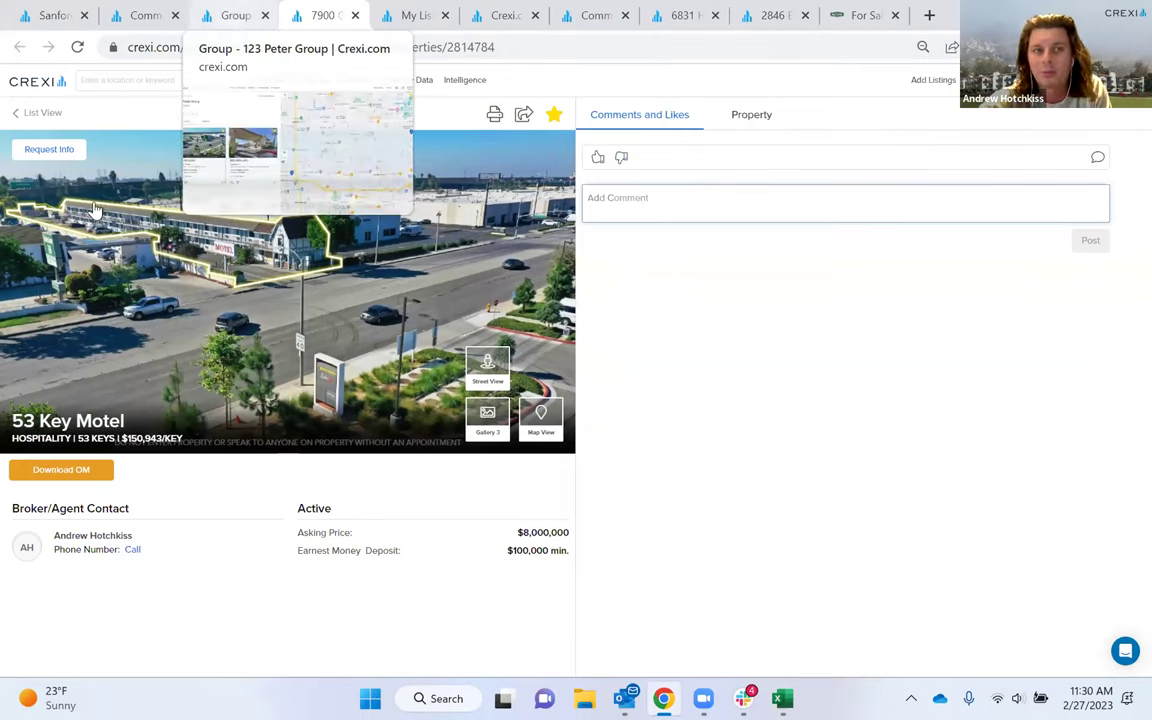
click(88, 199)
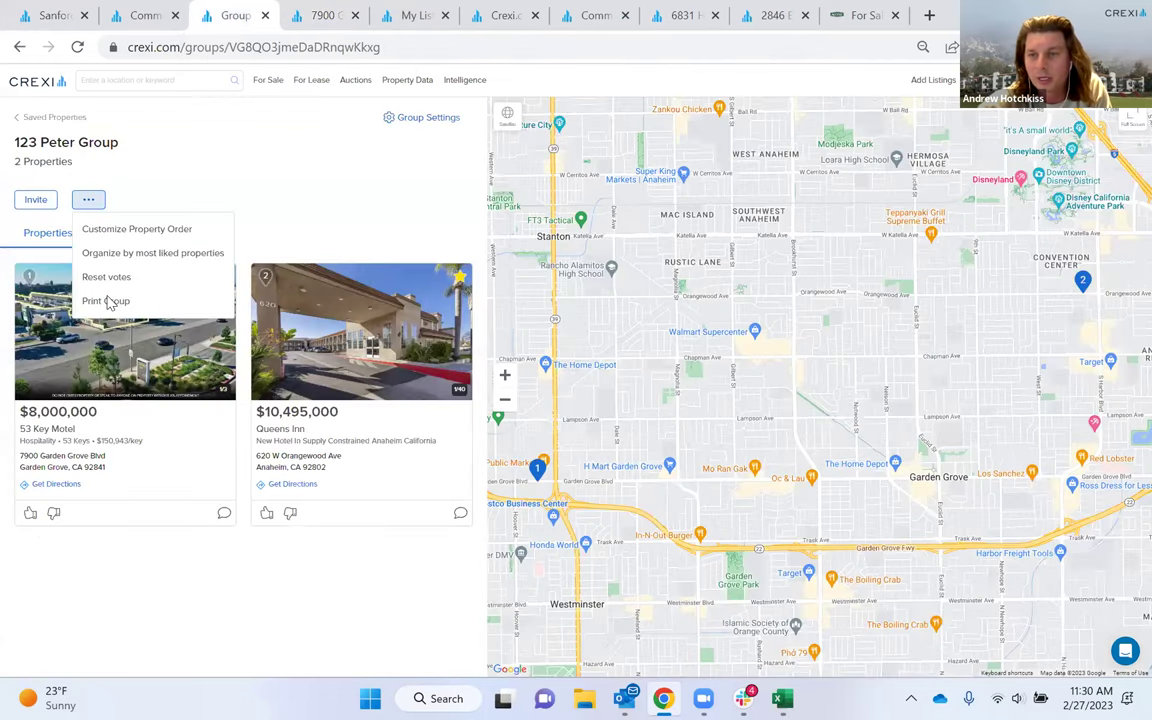
click(106, 301)
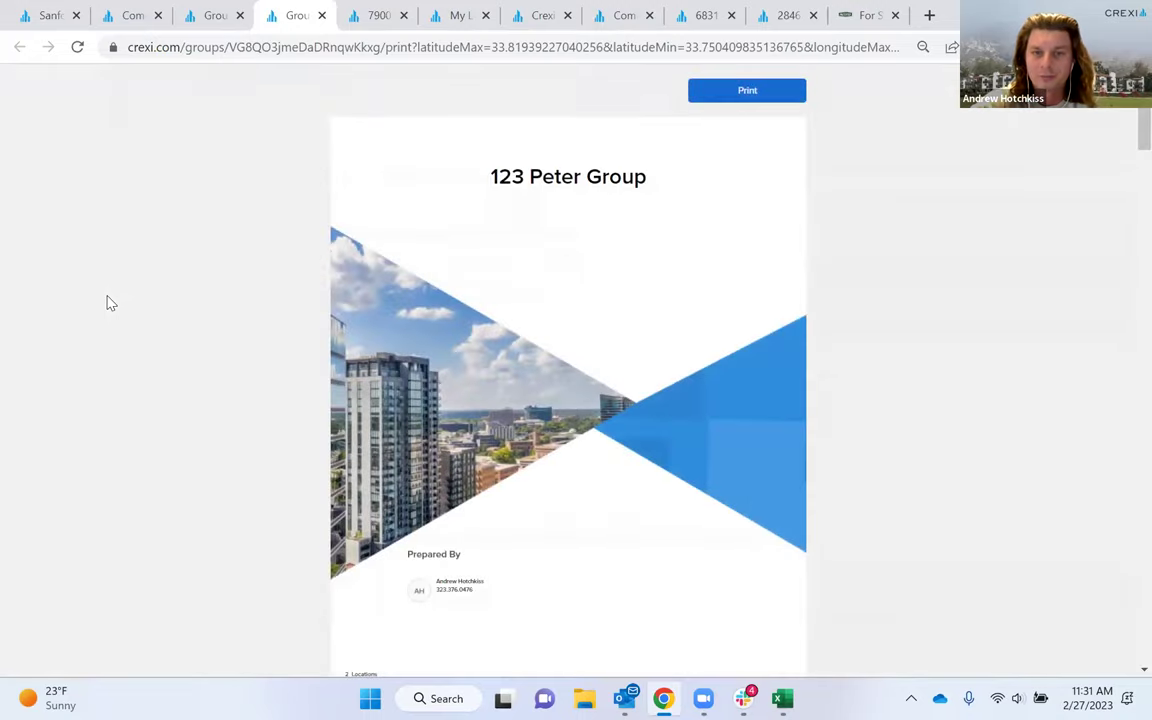
scroll(110, 303, down, 1)
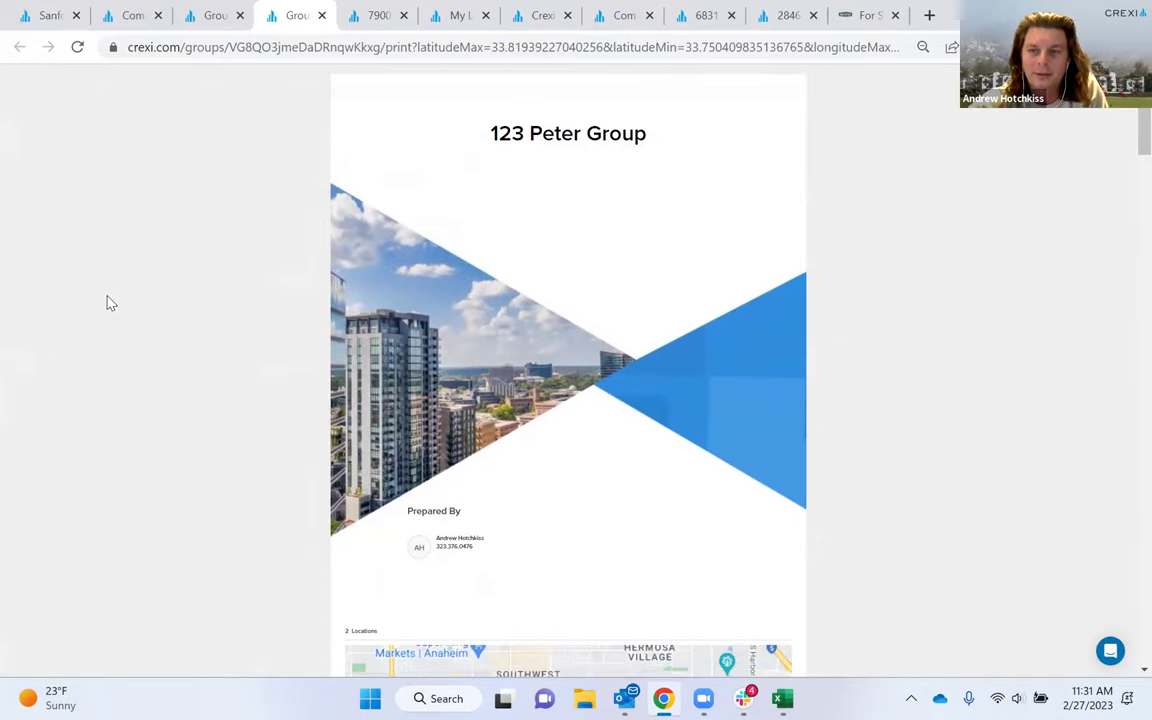
scroll(110, 303, down, 4)
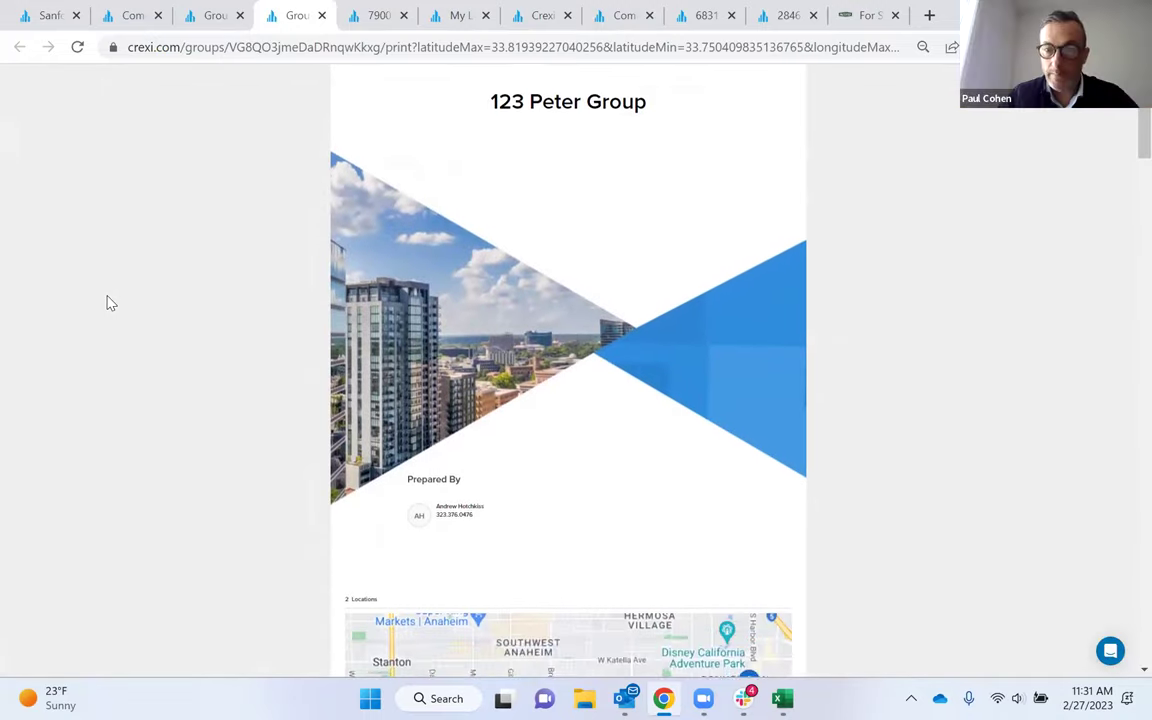
scroll(110, 303, down, 3)
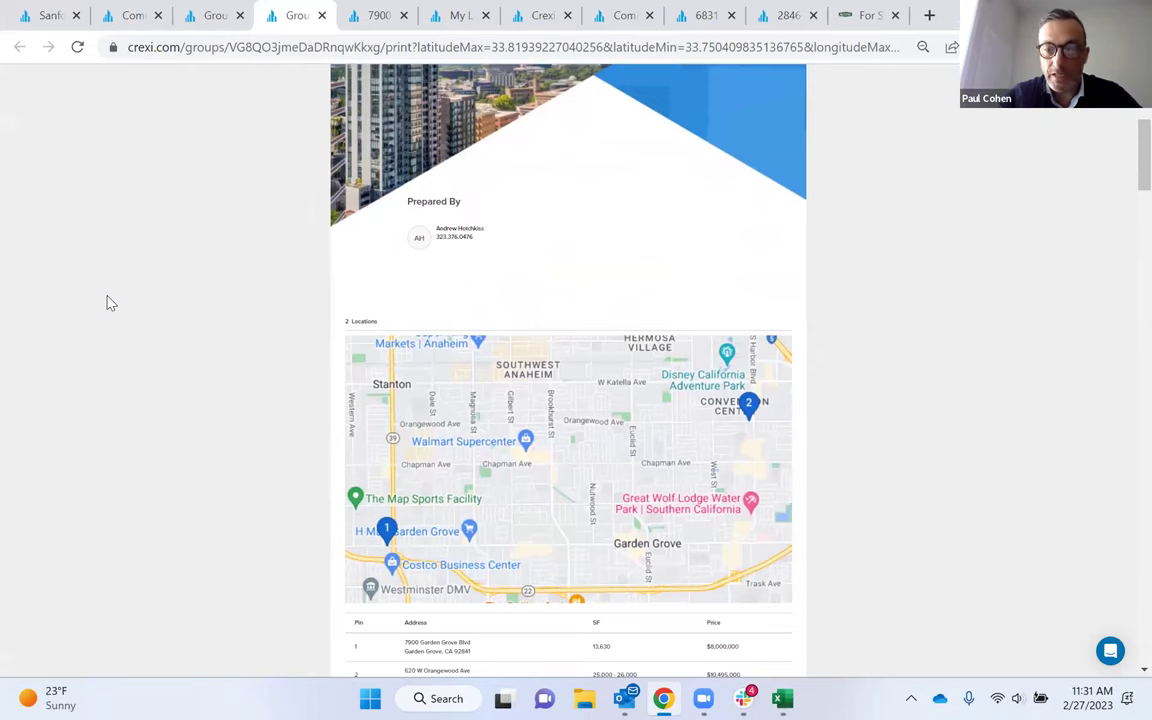
scroll(110, 303, up, 1)
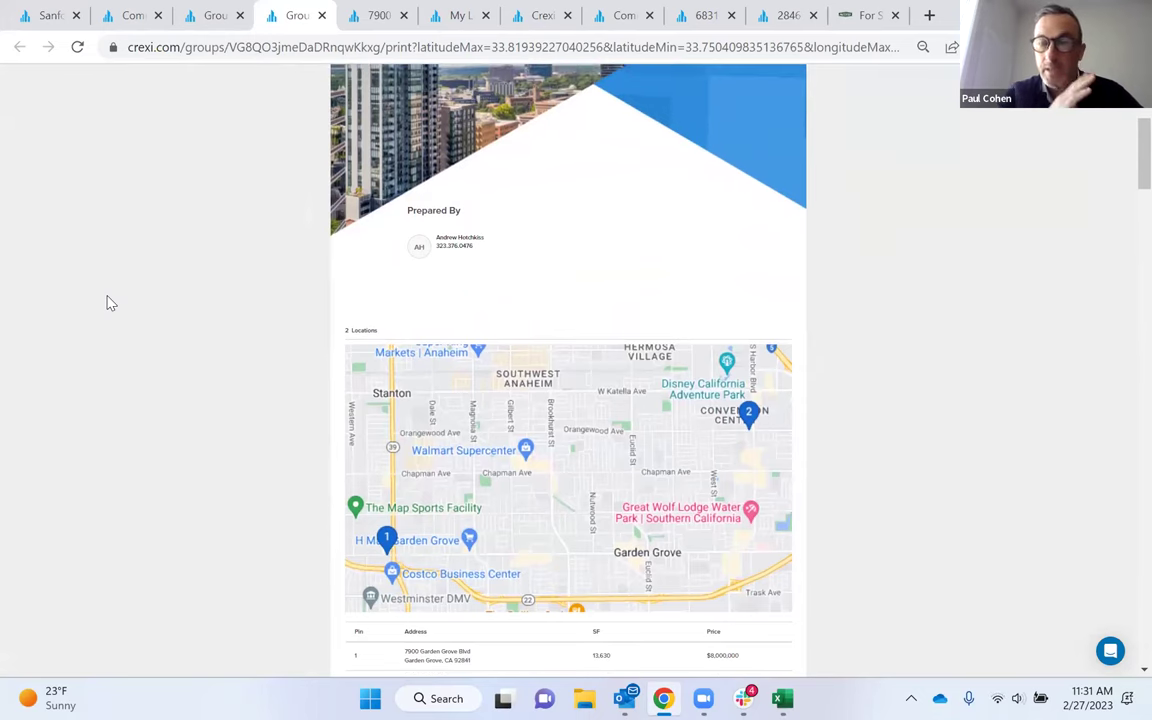
Return to the 123 Peter Group page and search for properties in Los Angeles, CA
key(super+d)
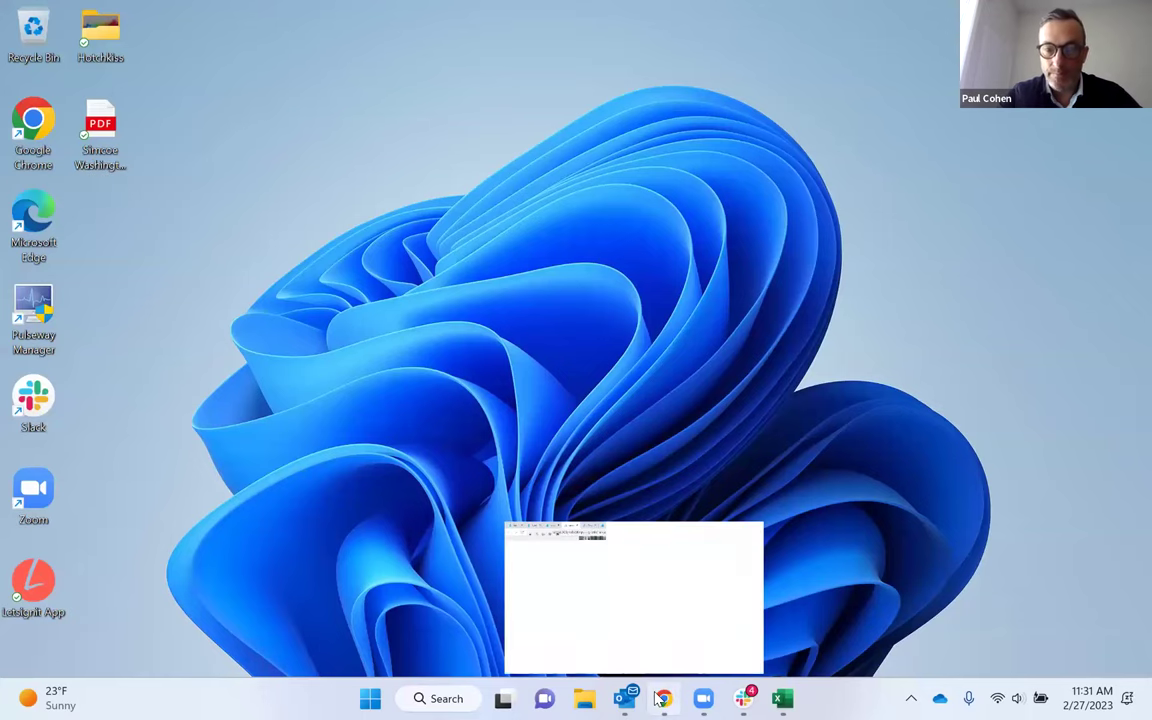
click(660, 698)
click(135, 18)
click(216, 16)
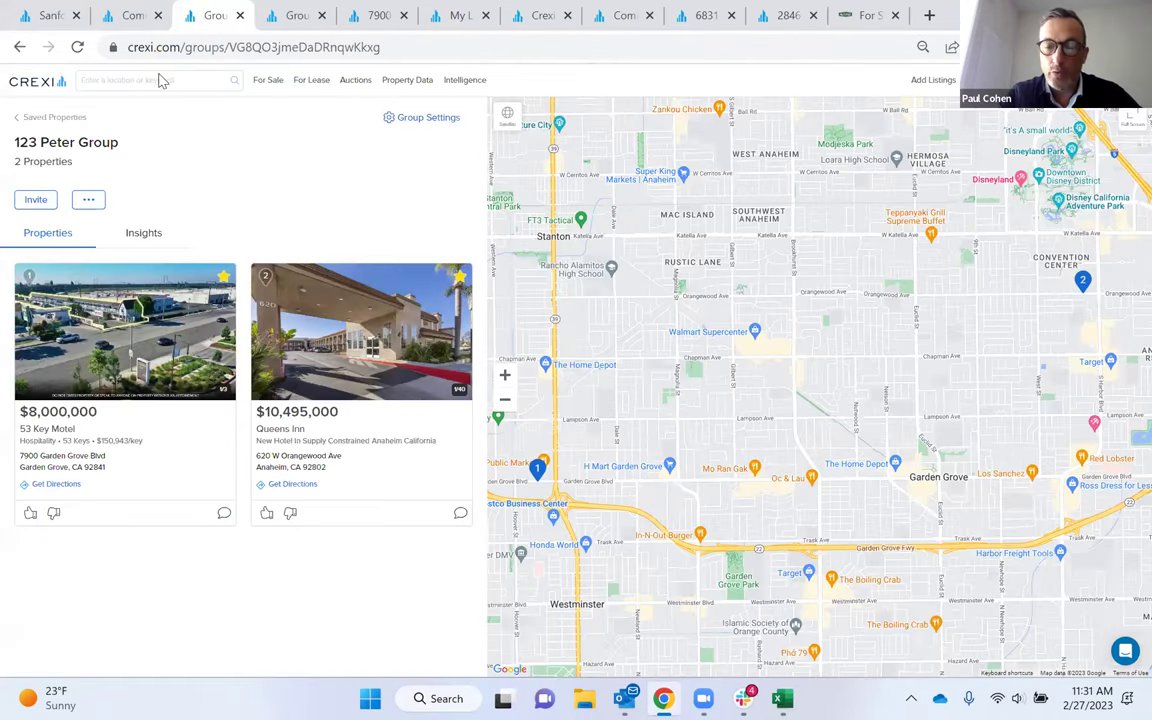
click(152, 84)
text(Los Angeles, C)
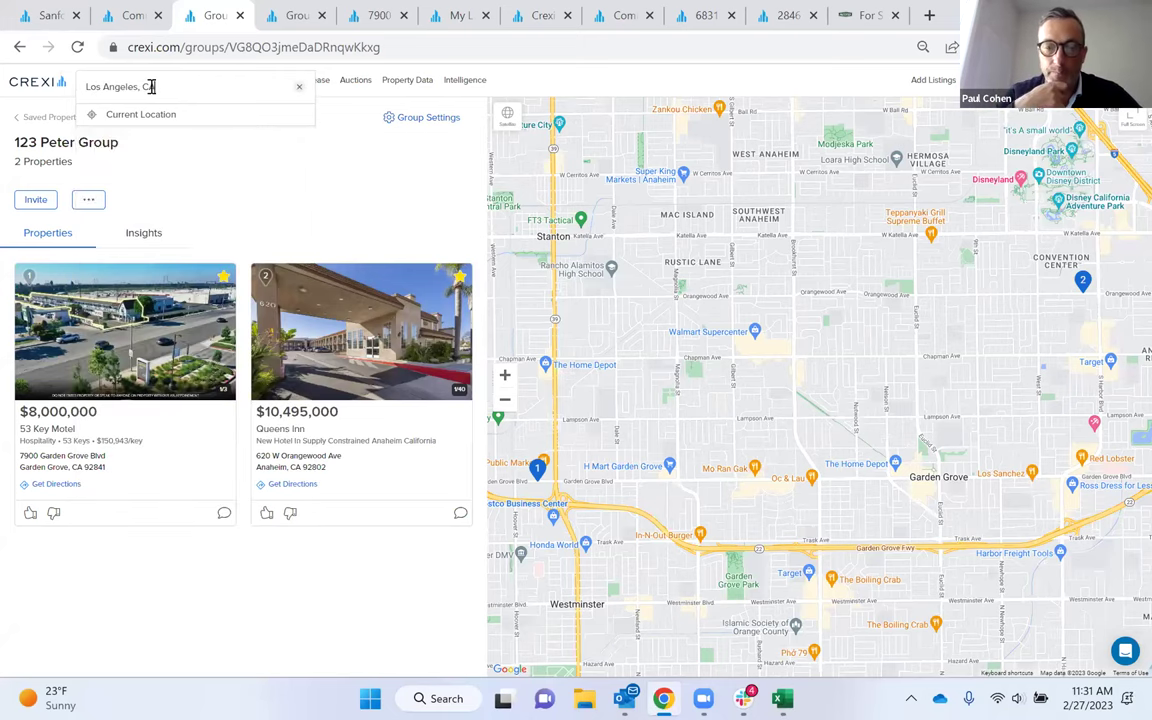
text(A)
click(141, 157)
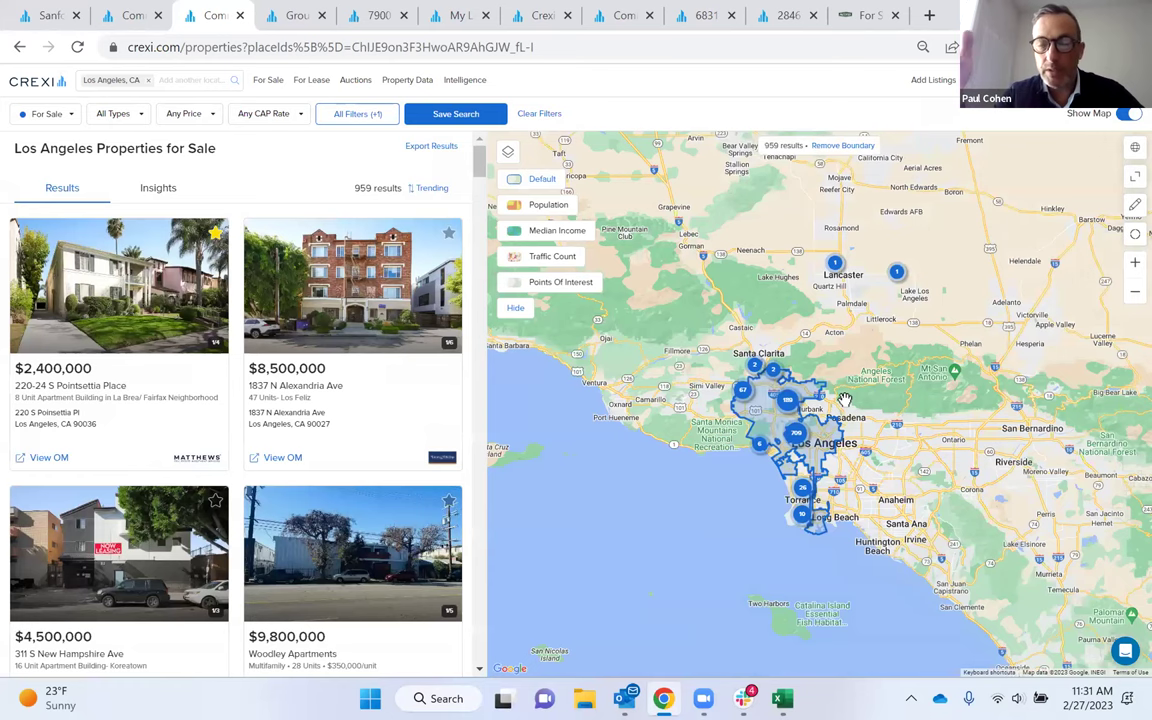
Show the for-sale insights for Los Angeles and remove the search boundary to cover the whole map area
scroll(829, 358, up, 2)
click(179, 186)
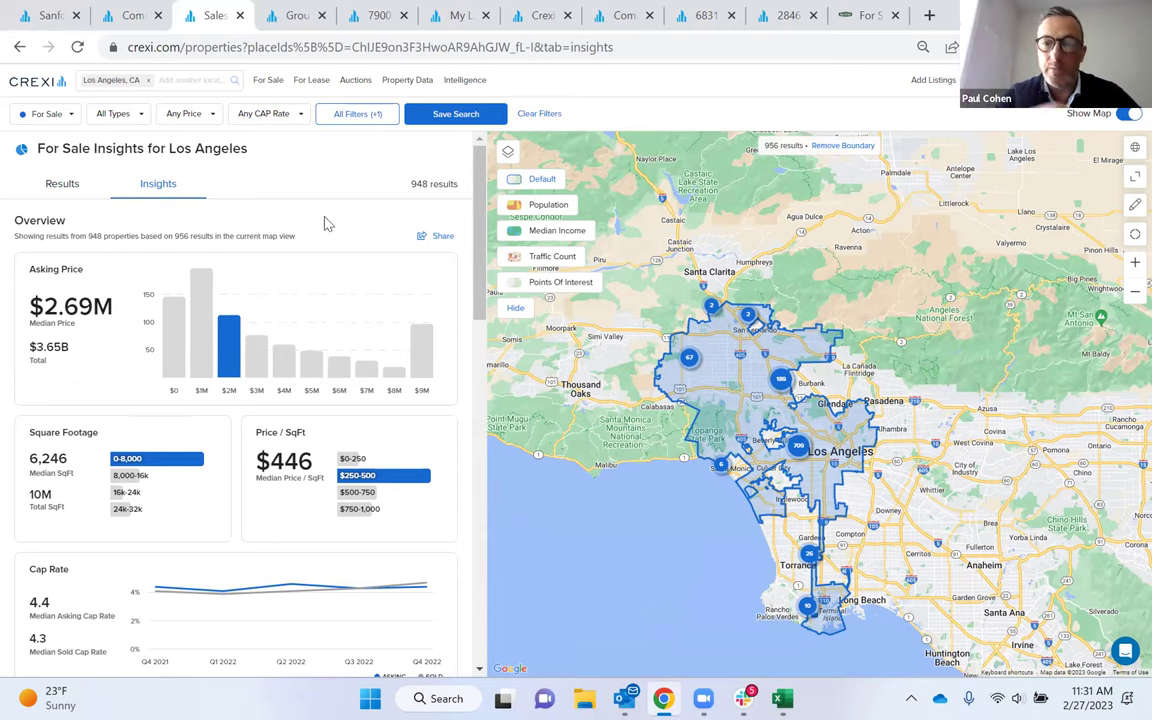
click(843, 145)
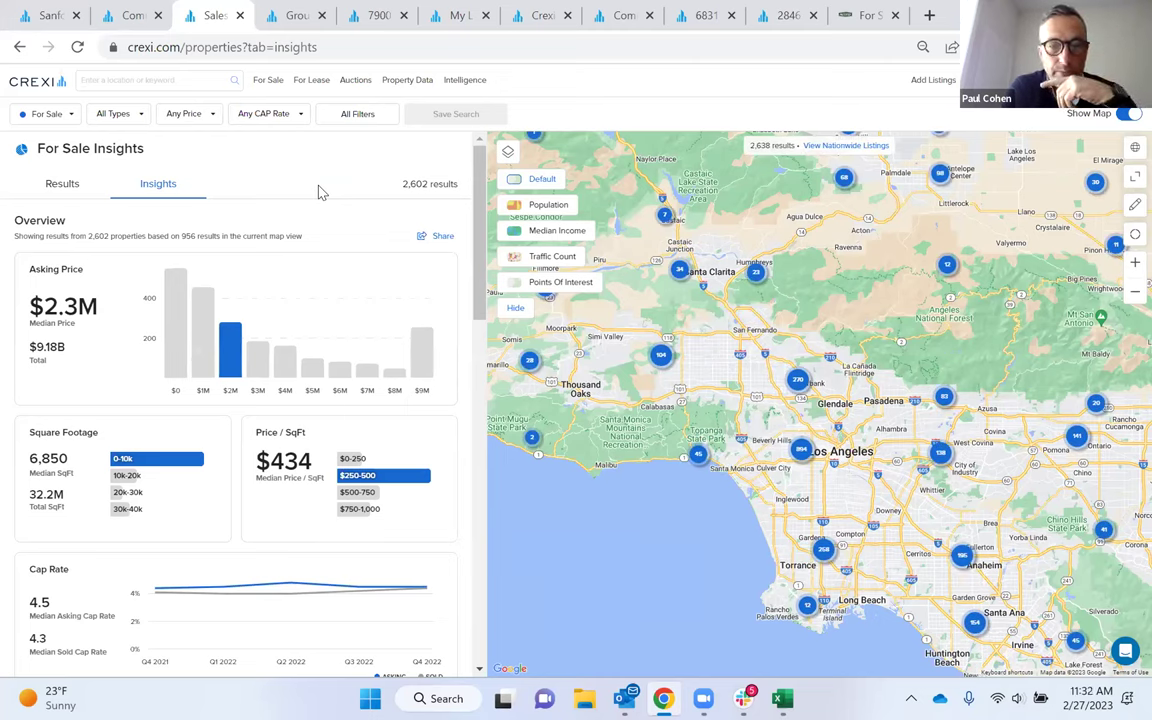
click(66, 185)
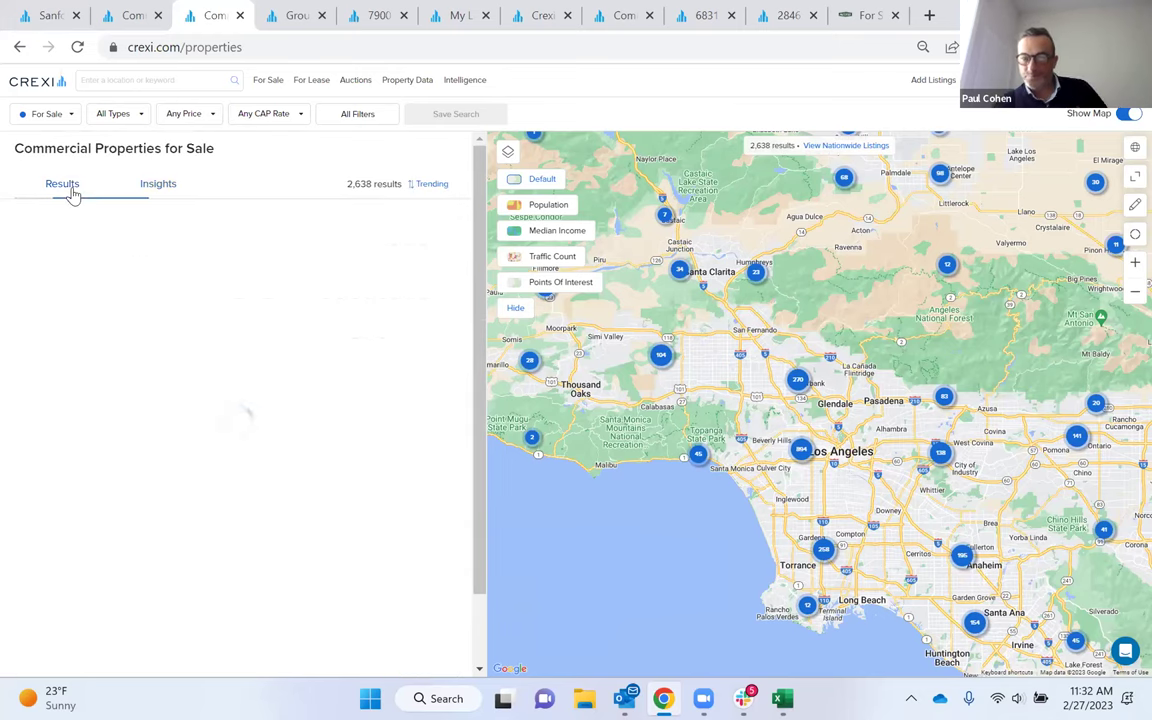
click(156, 185)
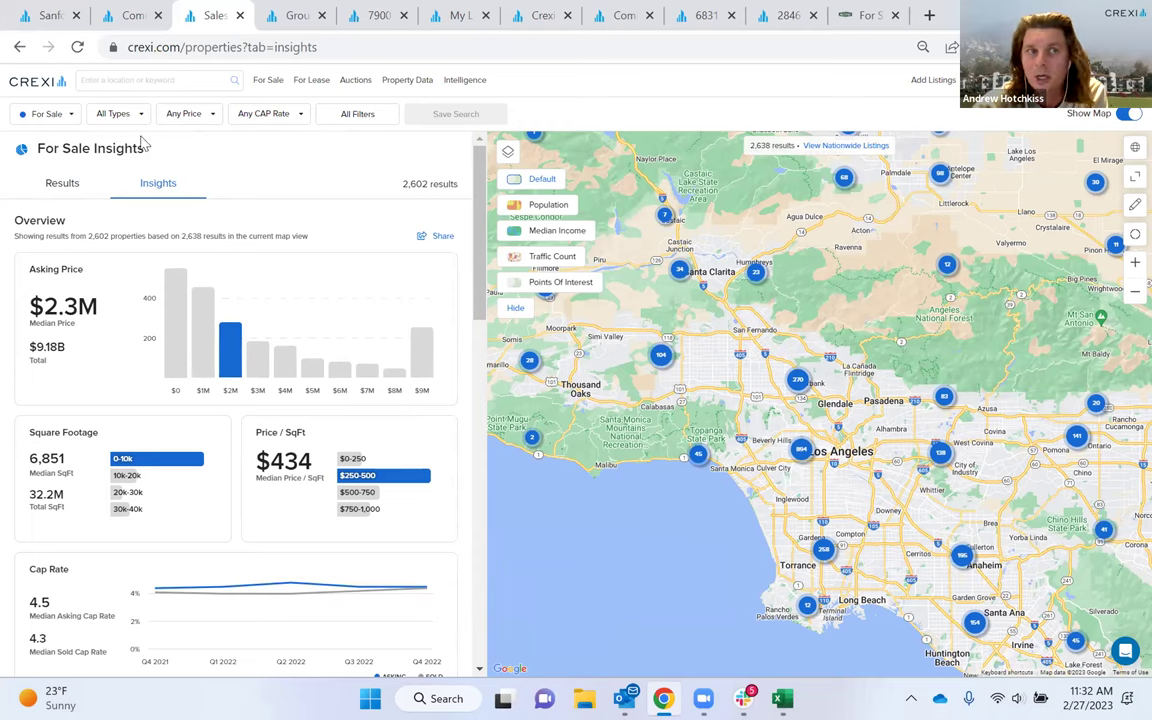
Filter the for-sale insights to the Retail property type
click(116, 114)
click(103, 195)
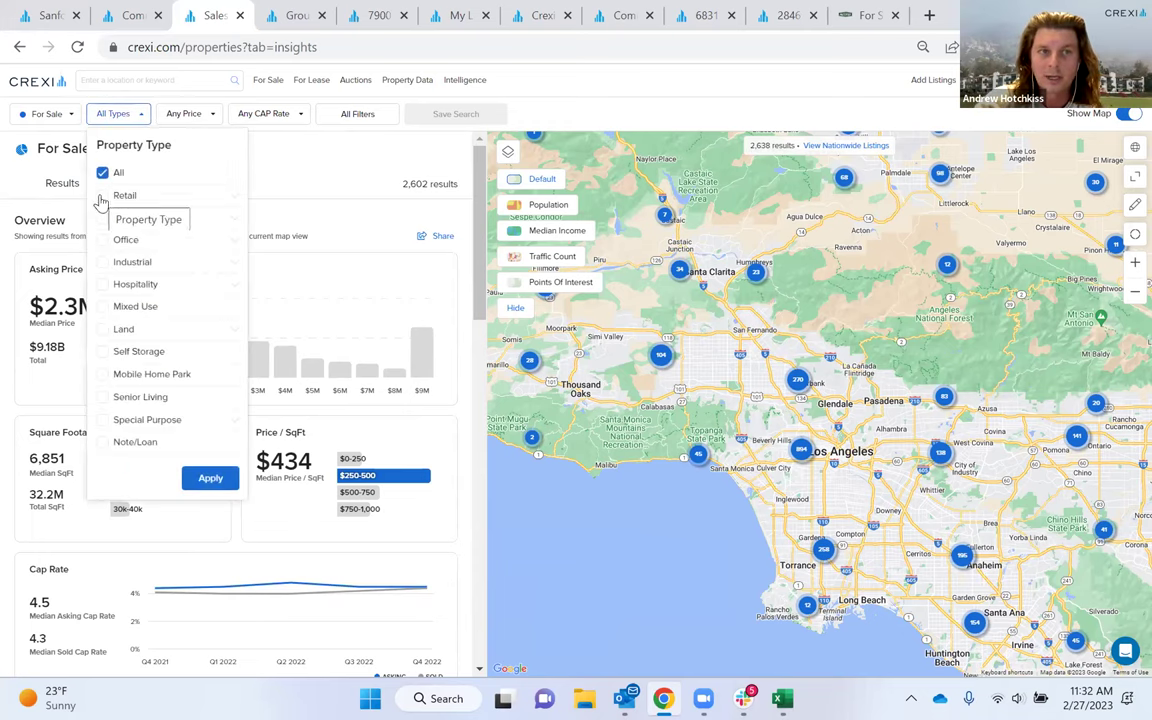
click(222, 514)
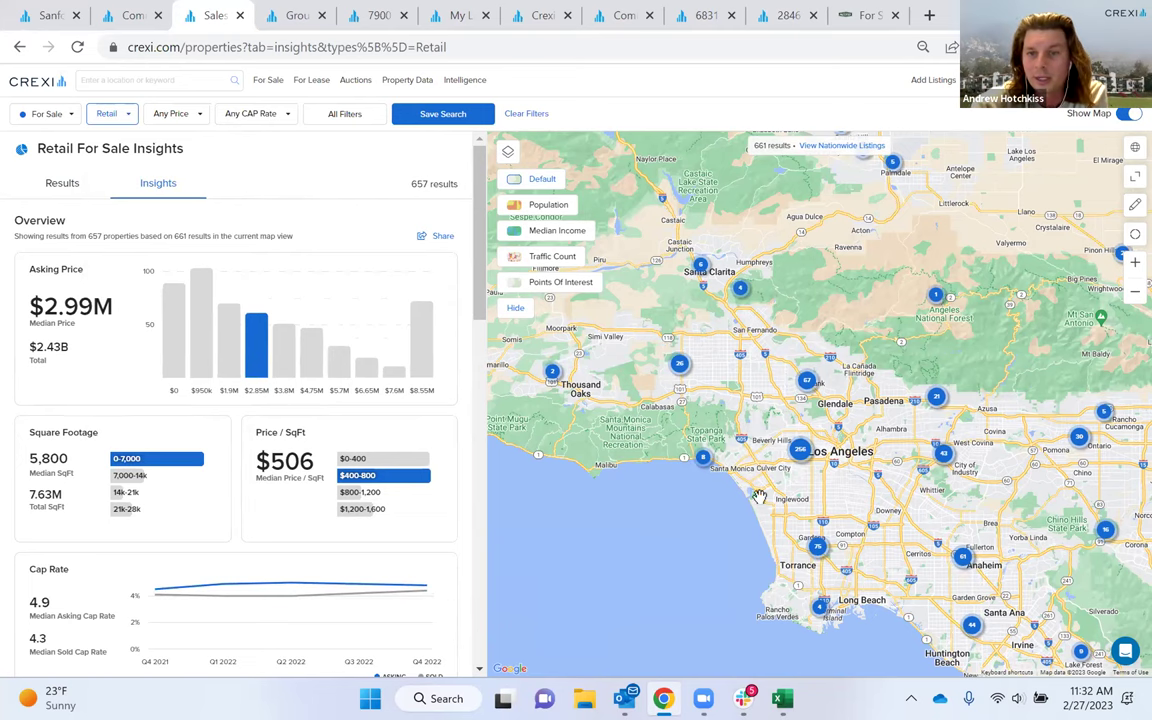
Narrow the map to the Los Angeles area and examine the retail asking price, square footage and cap rate insights
scroll(771, 529, down, 2)
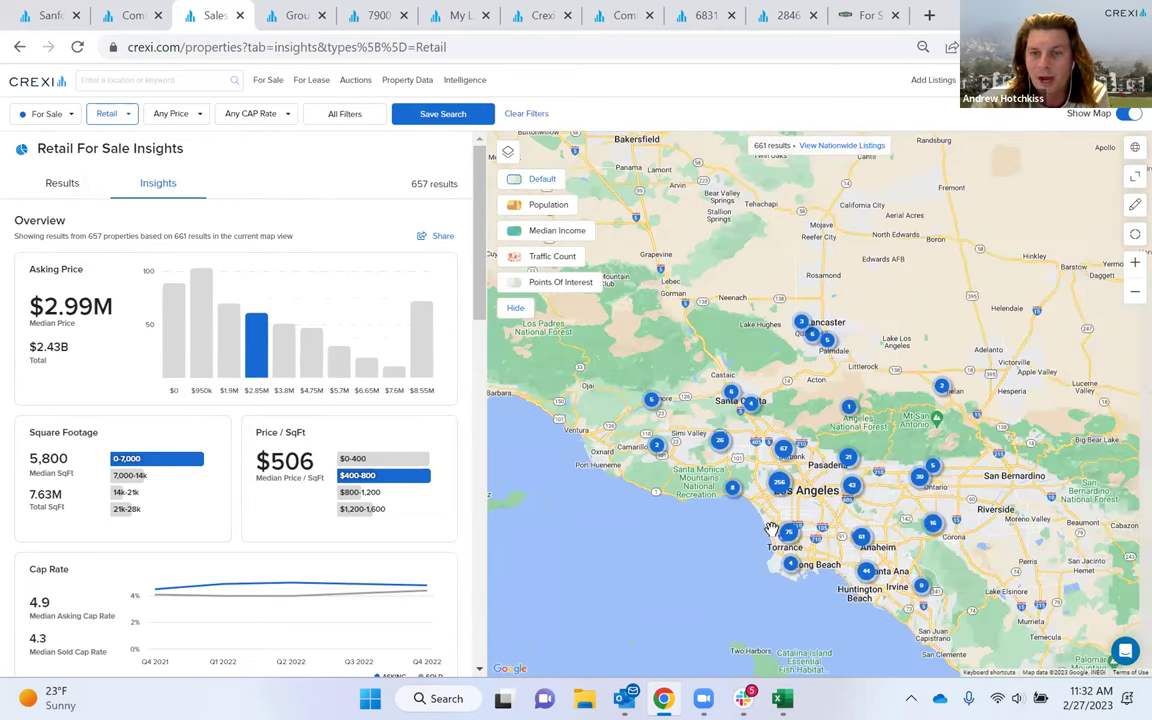
scroll(771, 529, up, 2)
scroll(771, 529, up, 2)
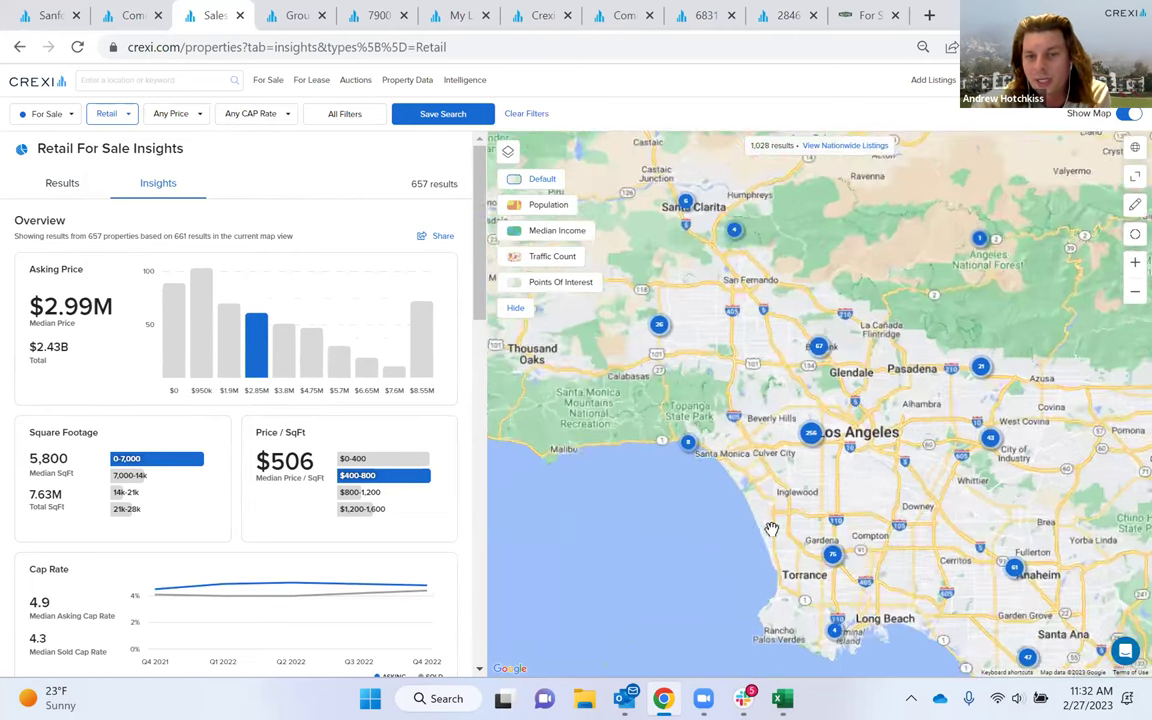
scroll(127, 481, down, 2)
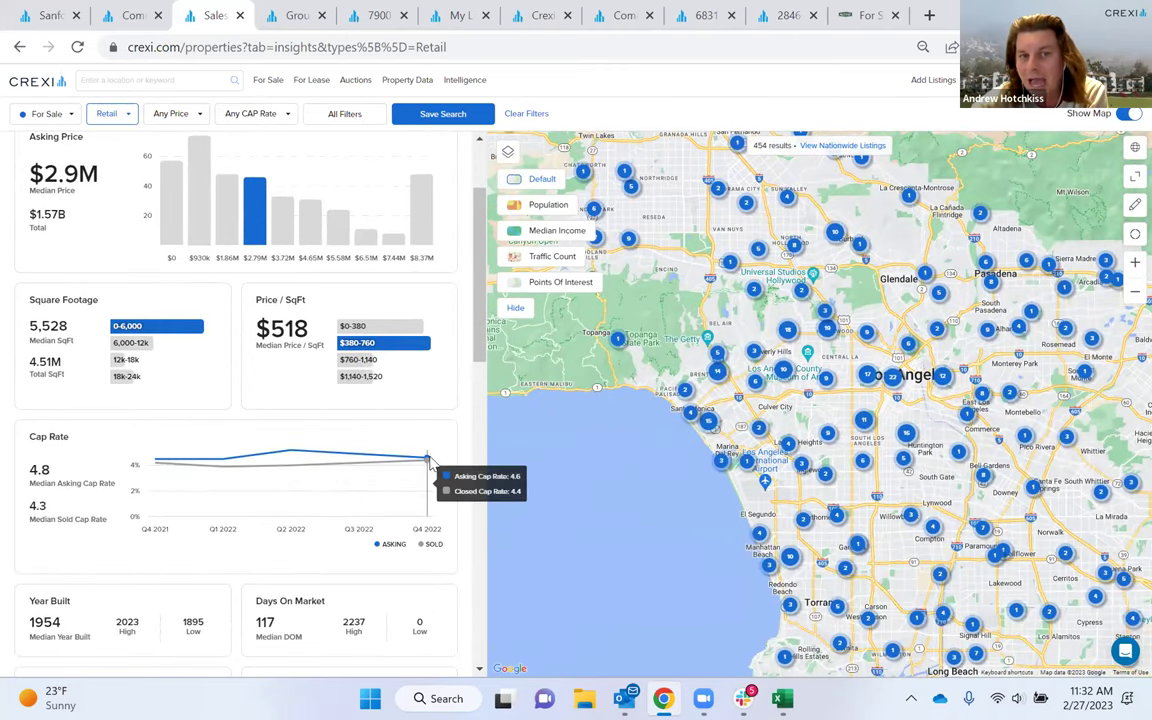
scroll(244, 380, up, 1)
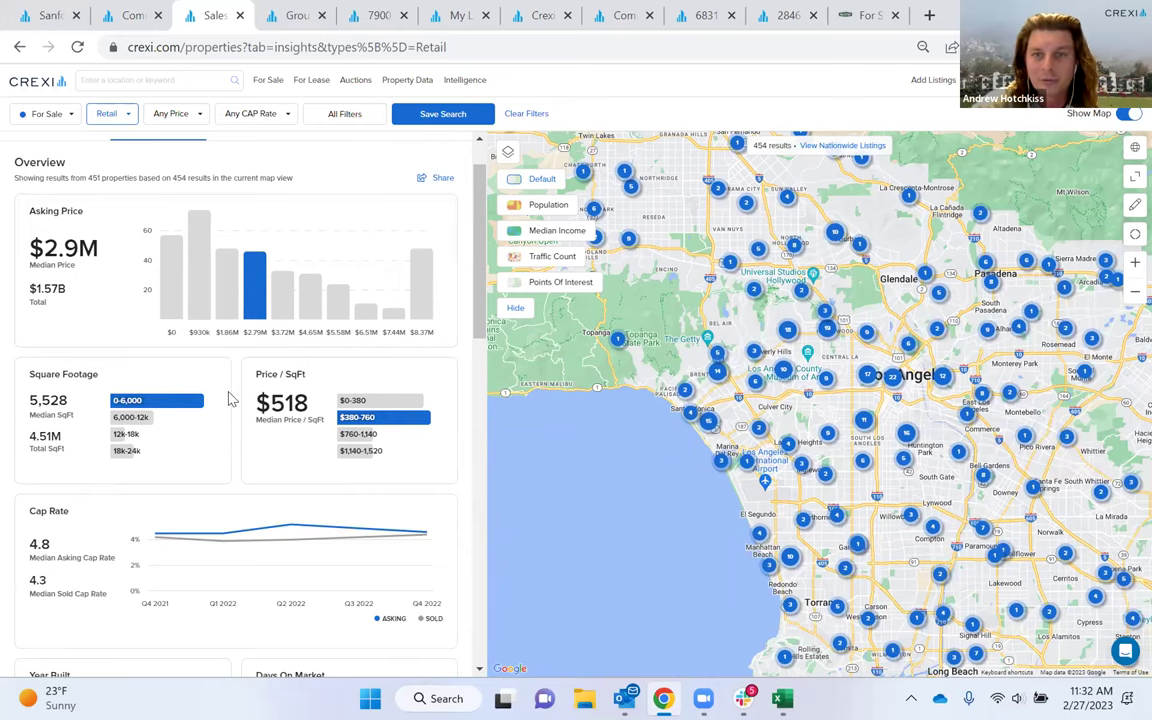
Overlay the Airports points of interest on the Los Angeles map and collapse the points-of-interest settings
click(536, 285)
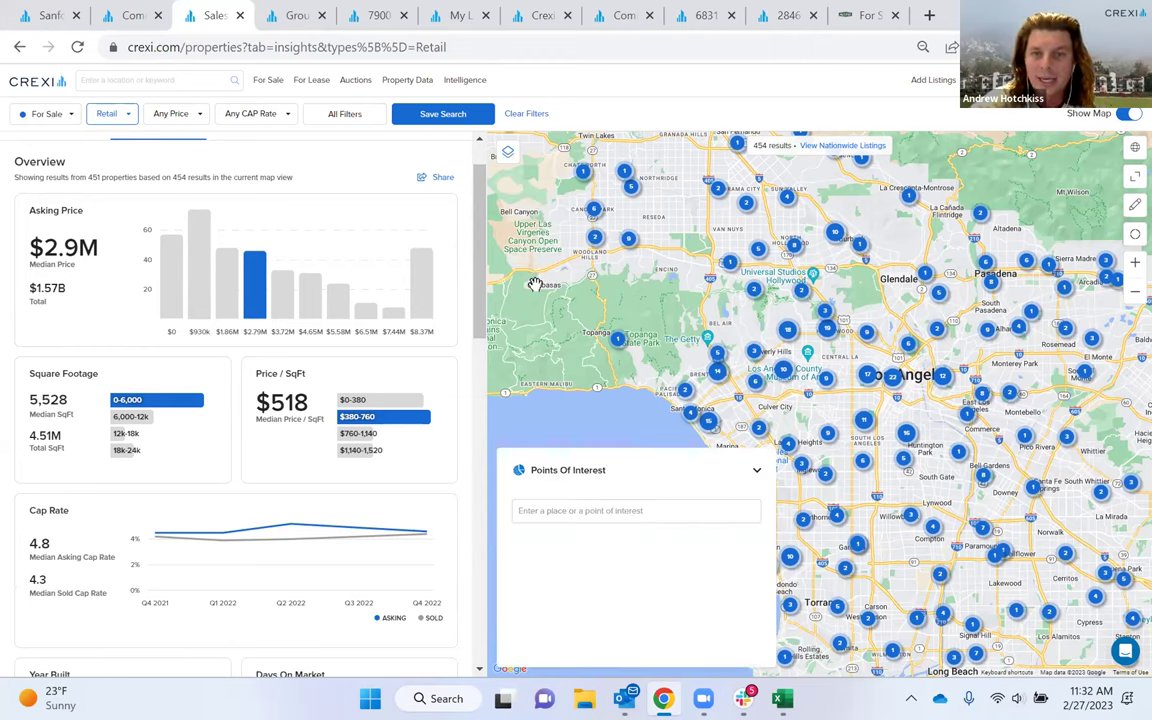
click(603, 516)
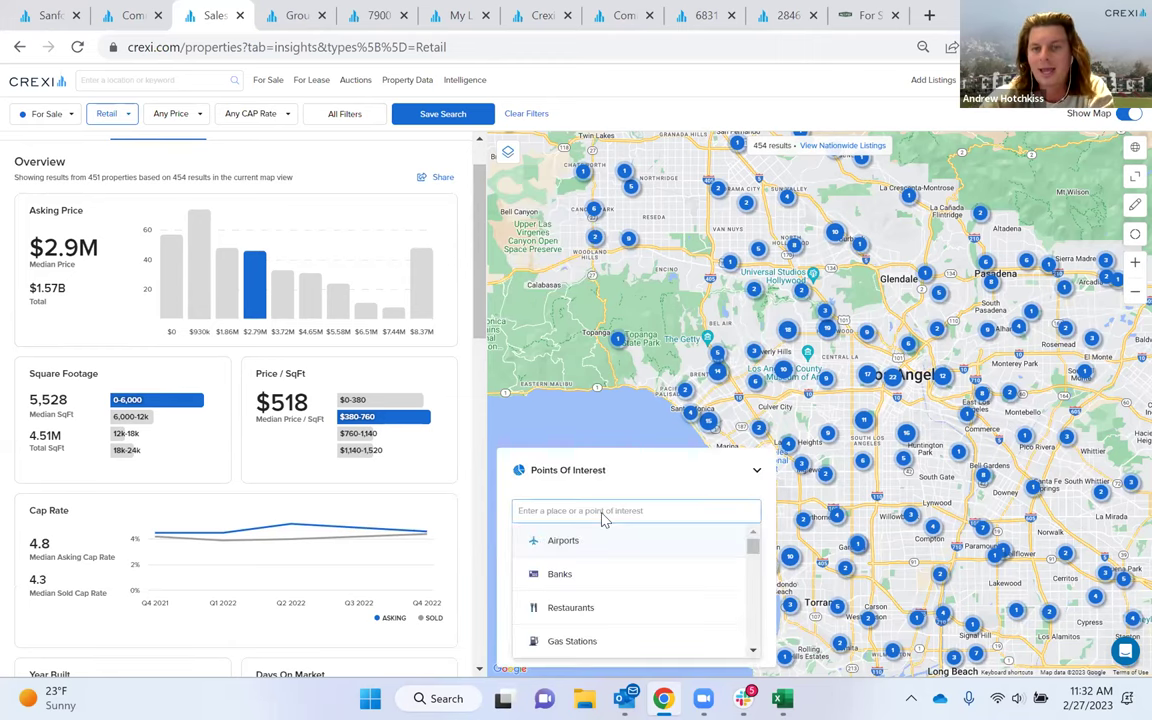
click(586, 537)
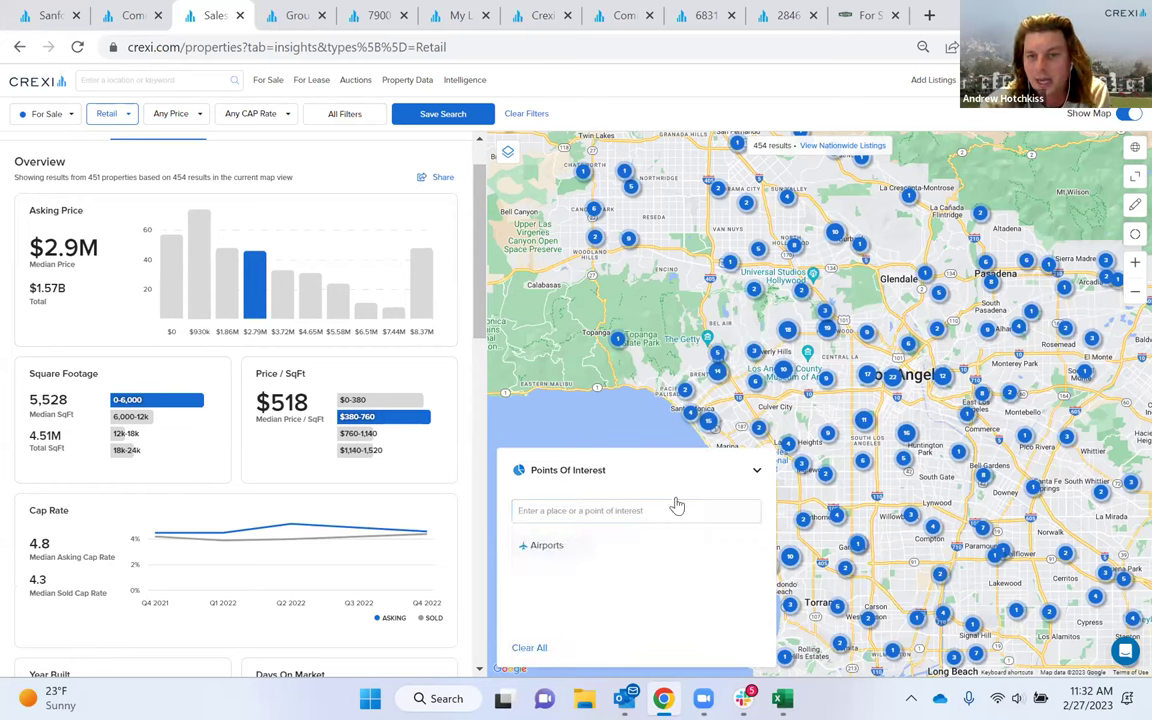
click(756, 471)
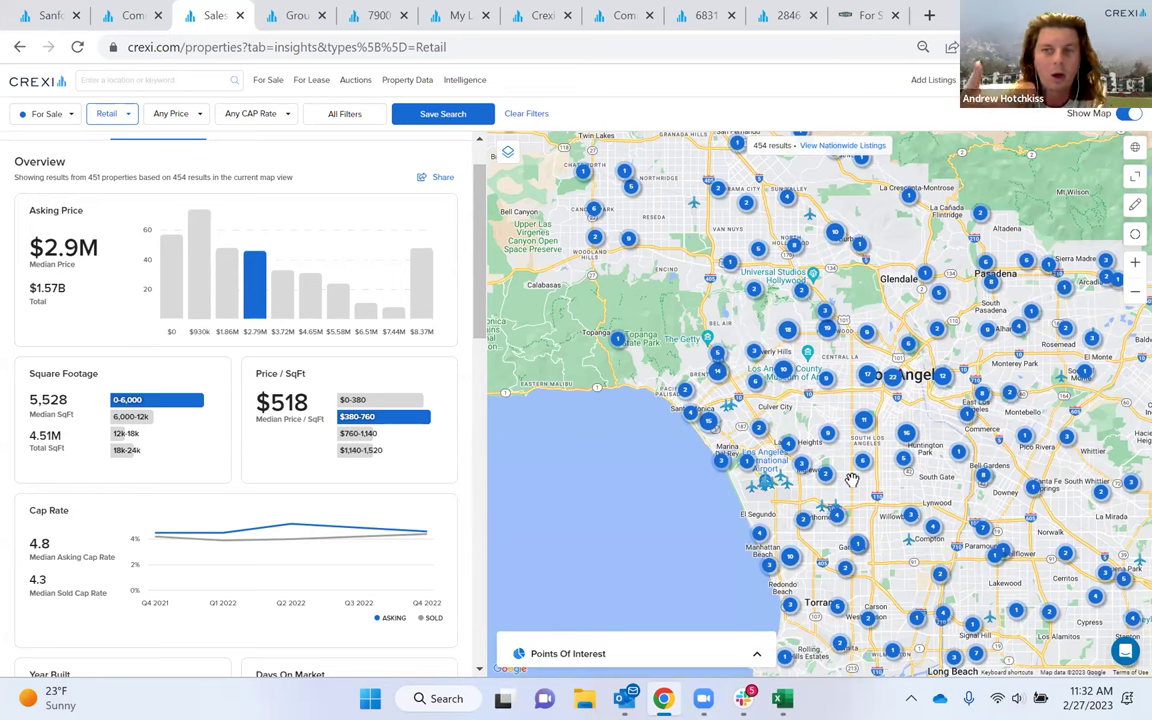
Examine the retail insights for the area around Los Angeles International Airport and return to the Land sales comps page
scroll(851, 481, up, 2)
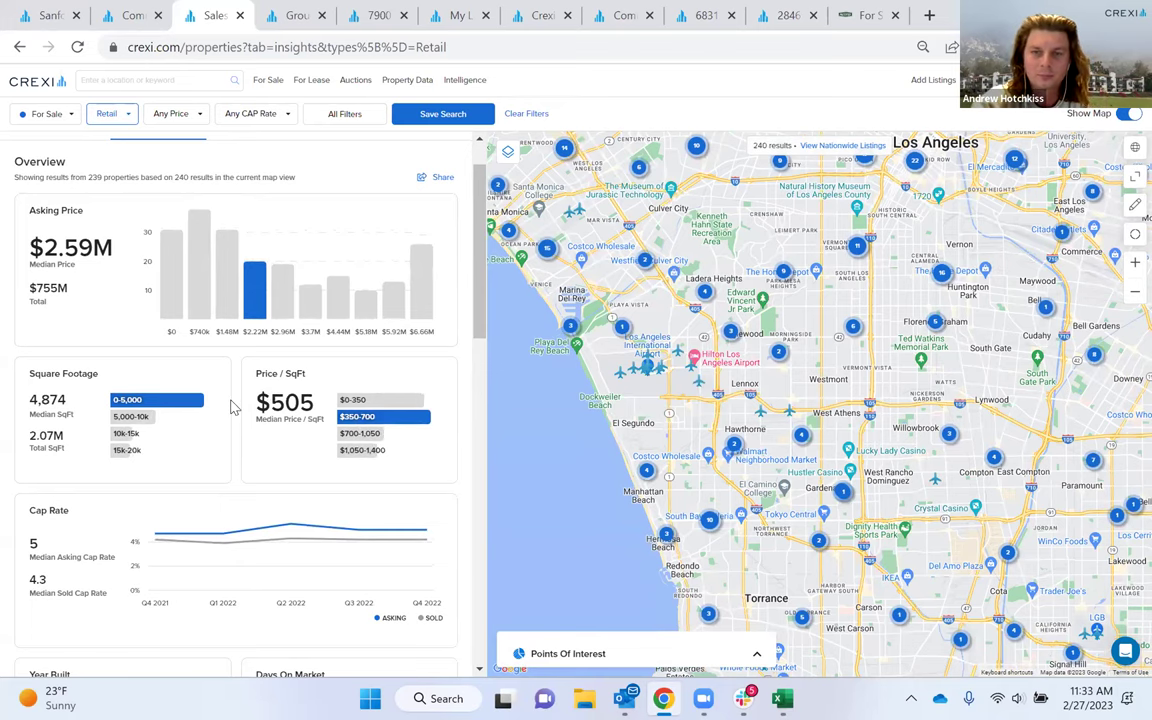
scroll(230, 406, down, 1)
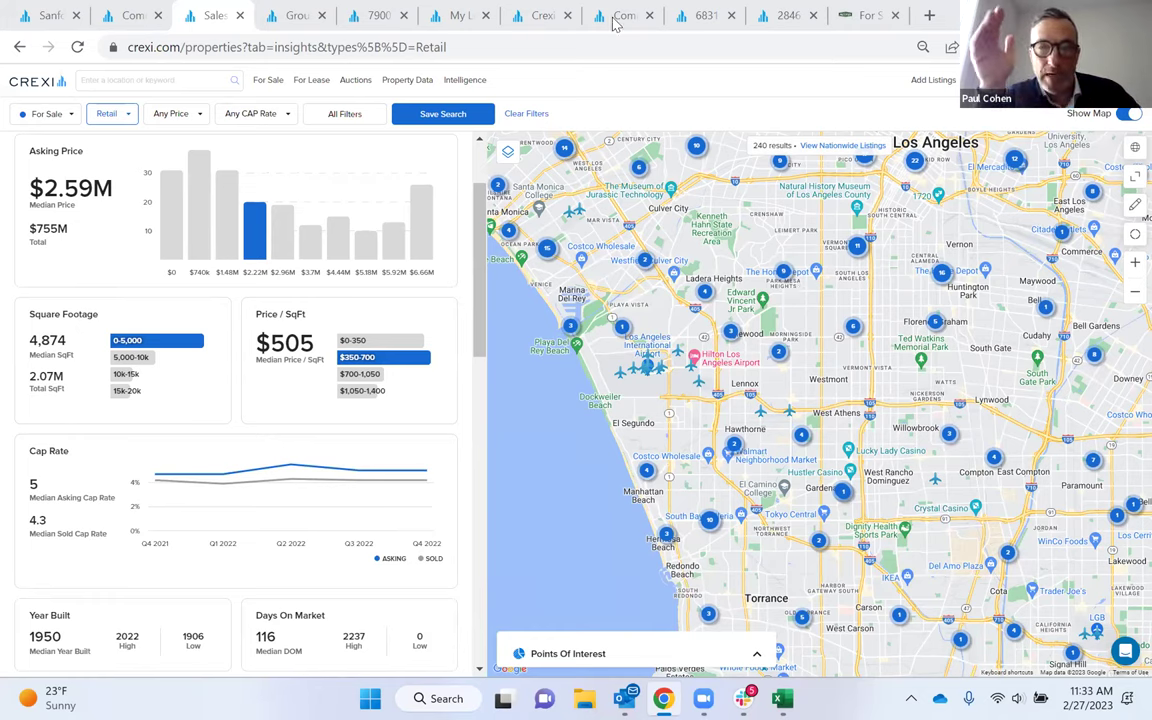
key(ctrl+8)
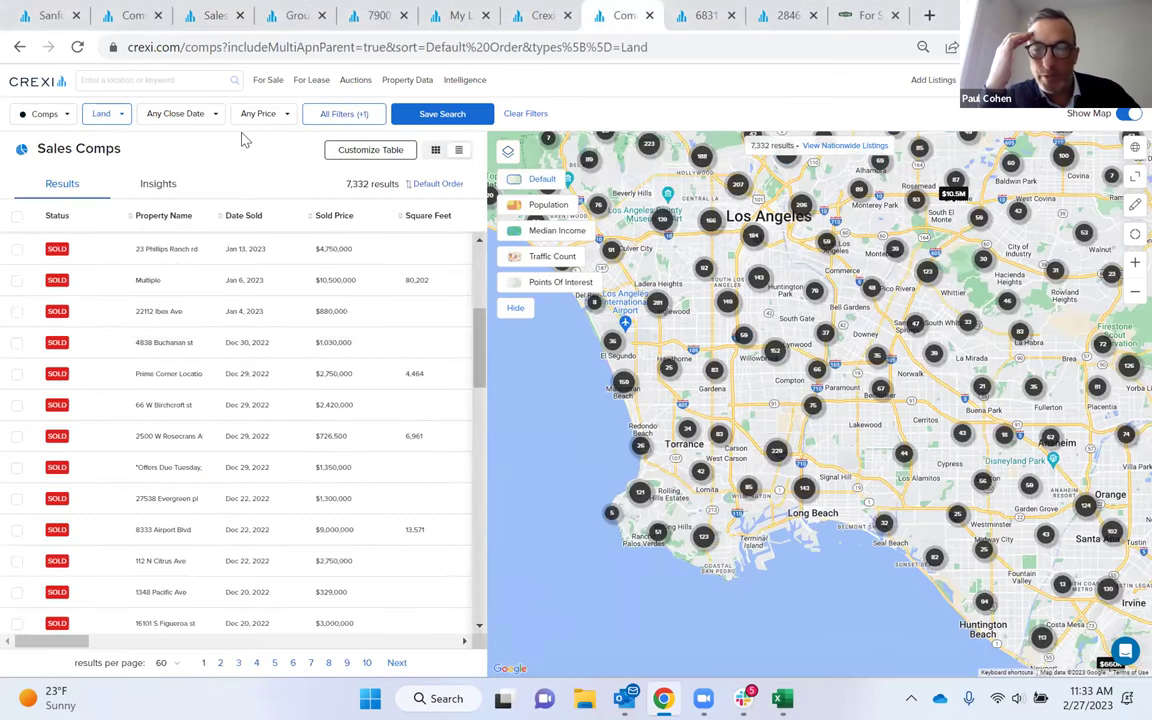